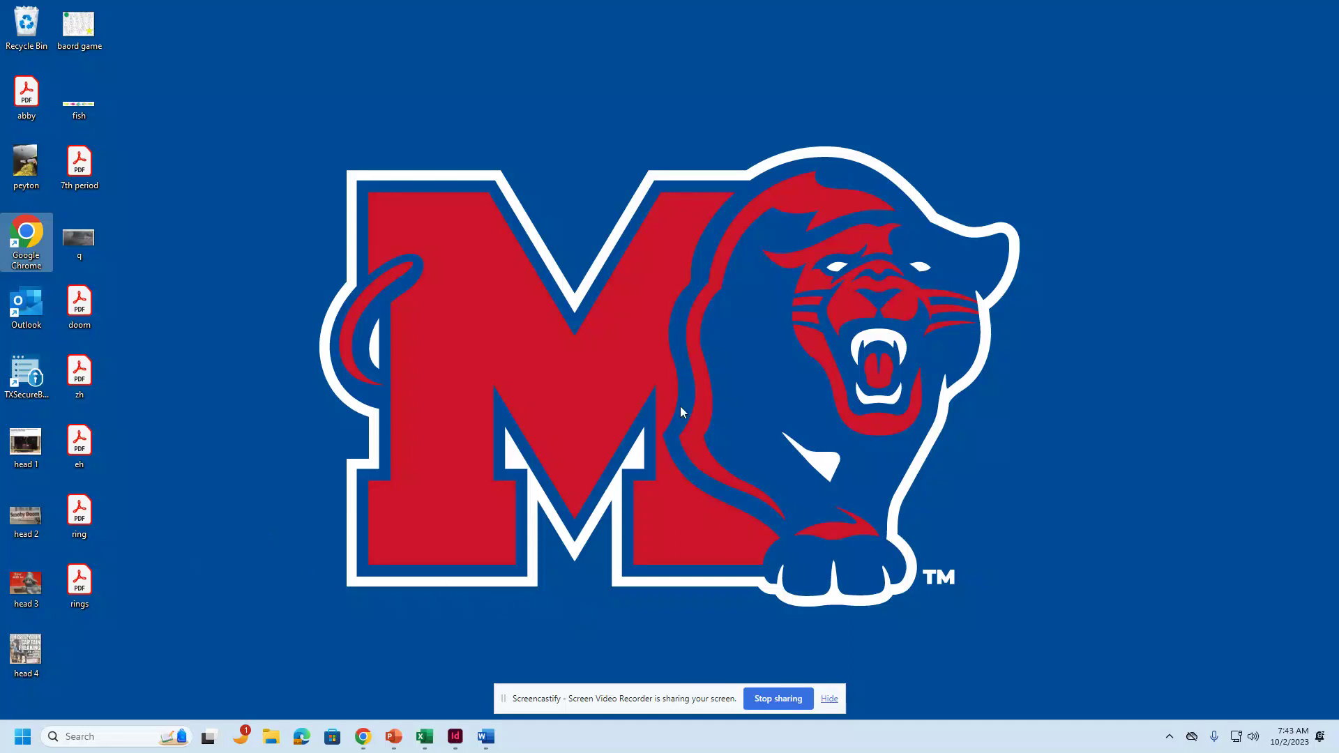
Search Windows for 'photosh' to find Adobe Photoshop 2023
{"action": "left_click", "coordinate": [116, 734]}
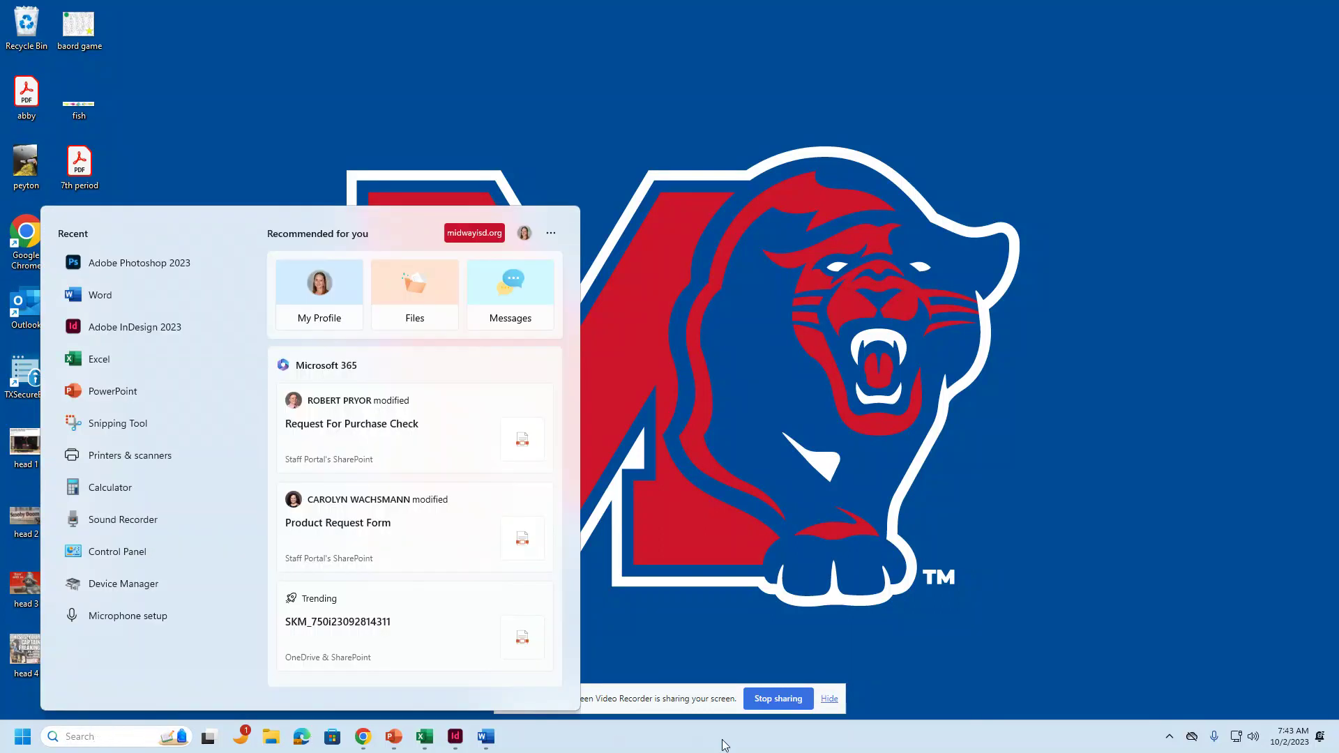
{"action": "type", "text": "pho"}
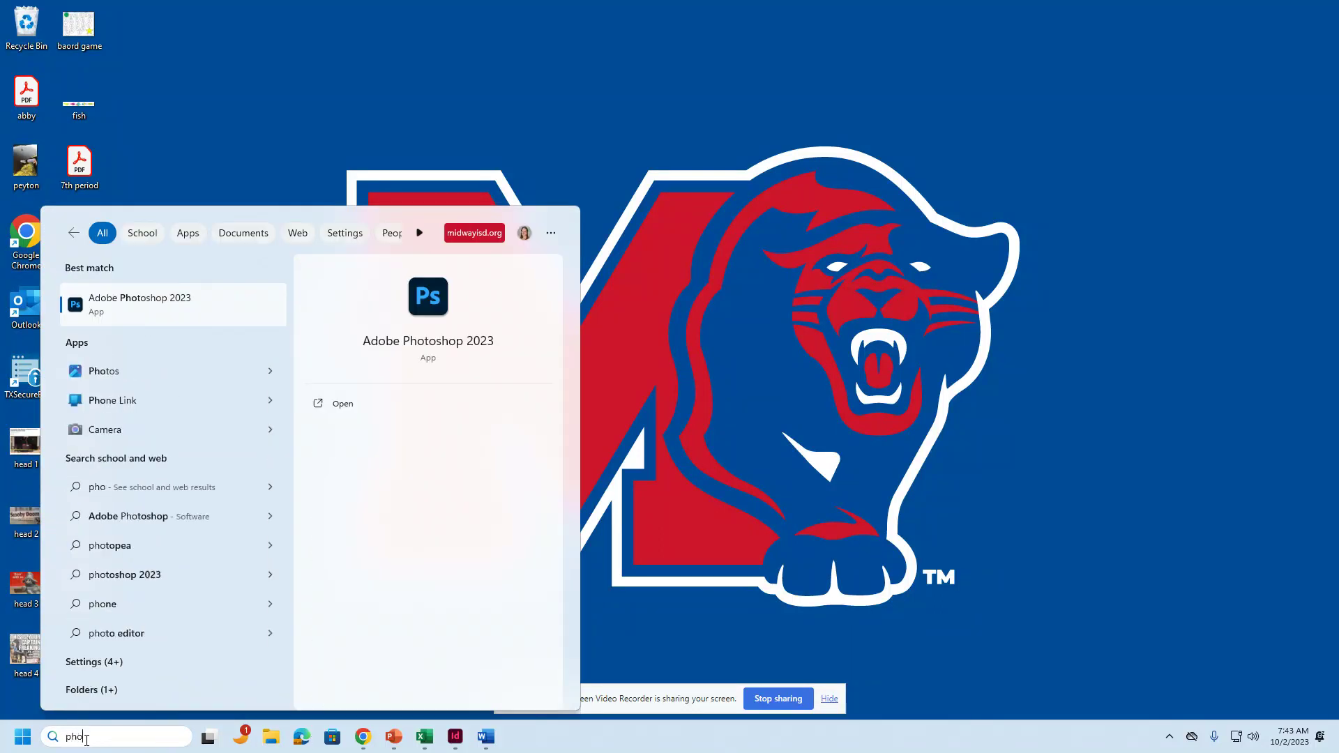
{"action": "type", "text": "tosh"}
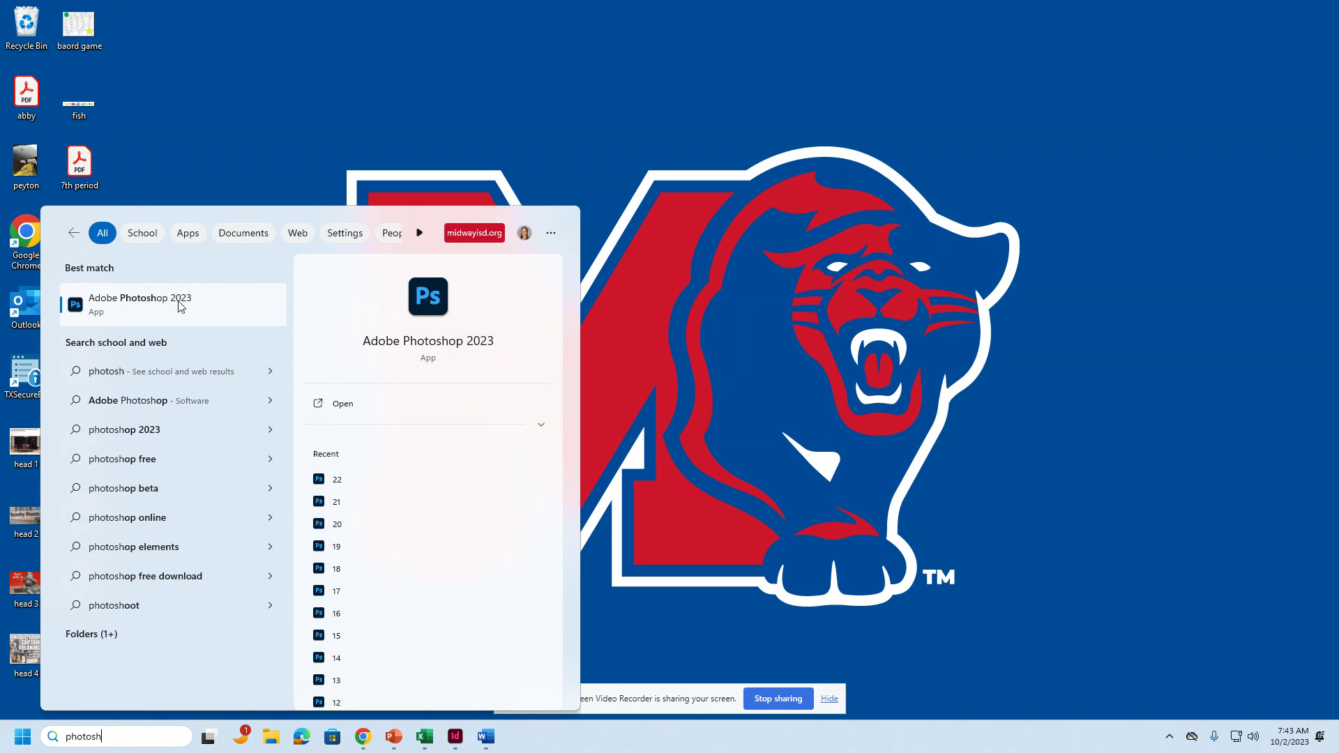
Launch Photoshop 2023 and read the Word handout's paragraph about emailing a photo
{"action": "left_click", "coordinate": [129, 309]}
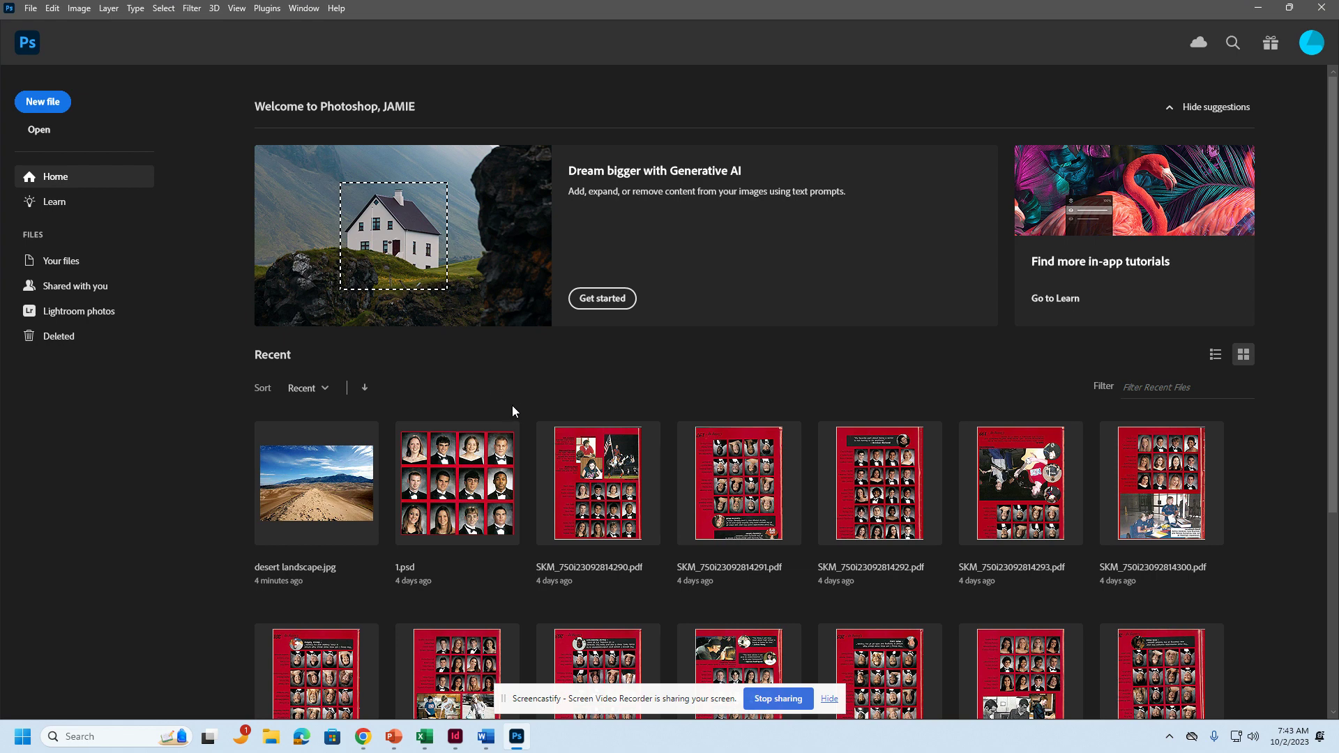
{"action": "mouse_move", "coordinate": [485, 736]}
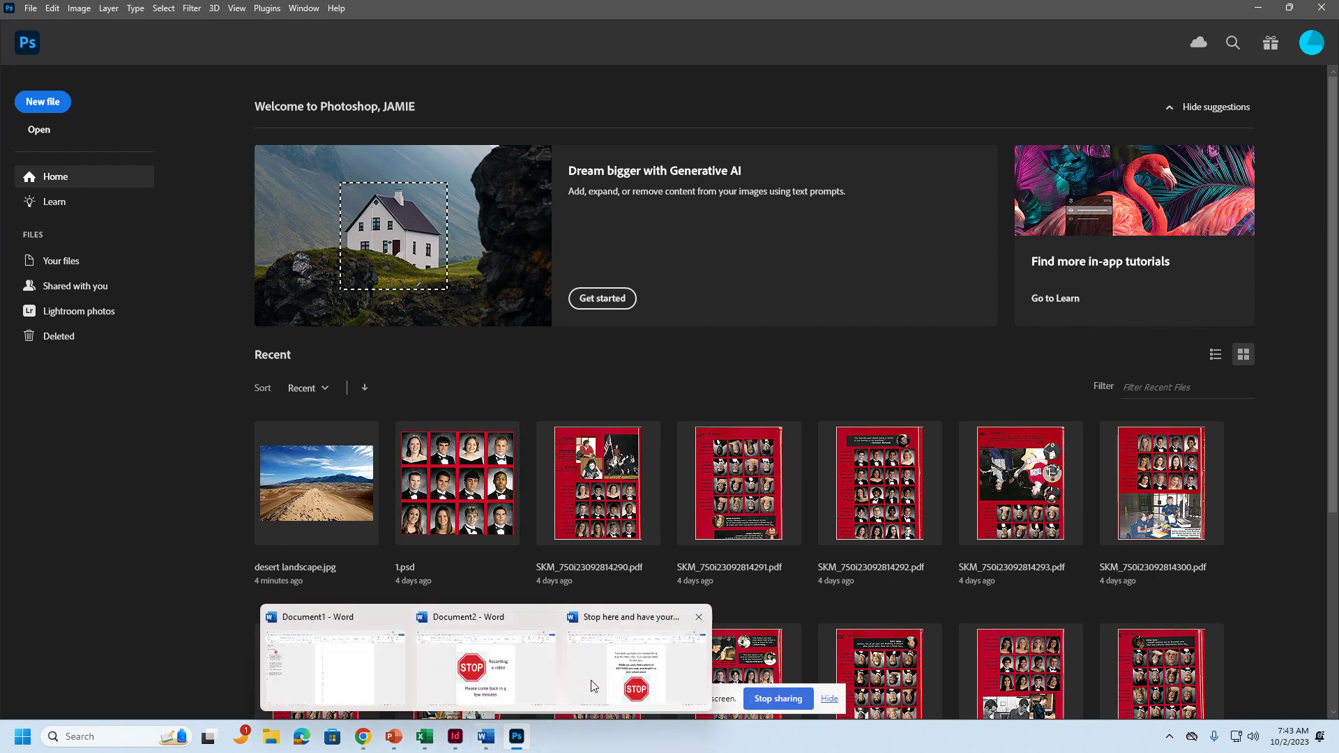
{"action": "left_click", "coordinate": [592, 686]}
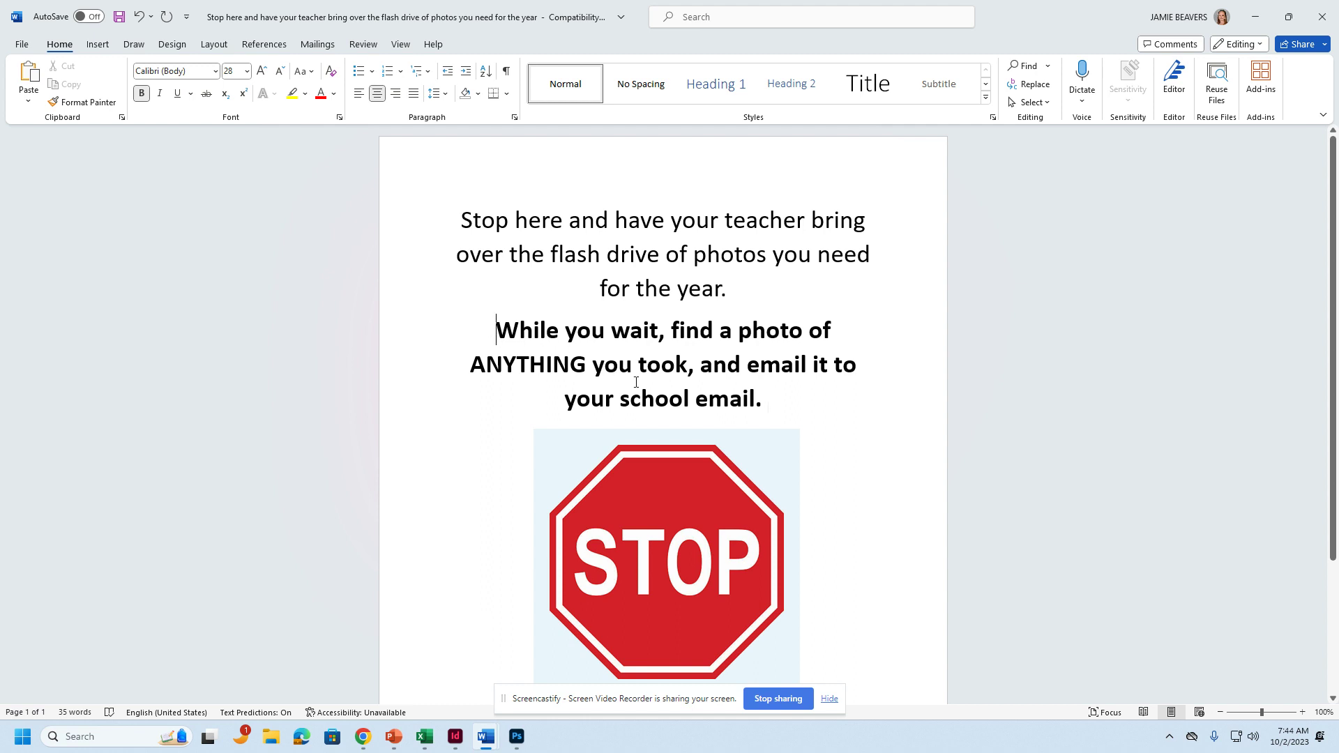
{"action": "double_click", "coordinate": [428, 319]}
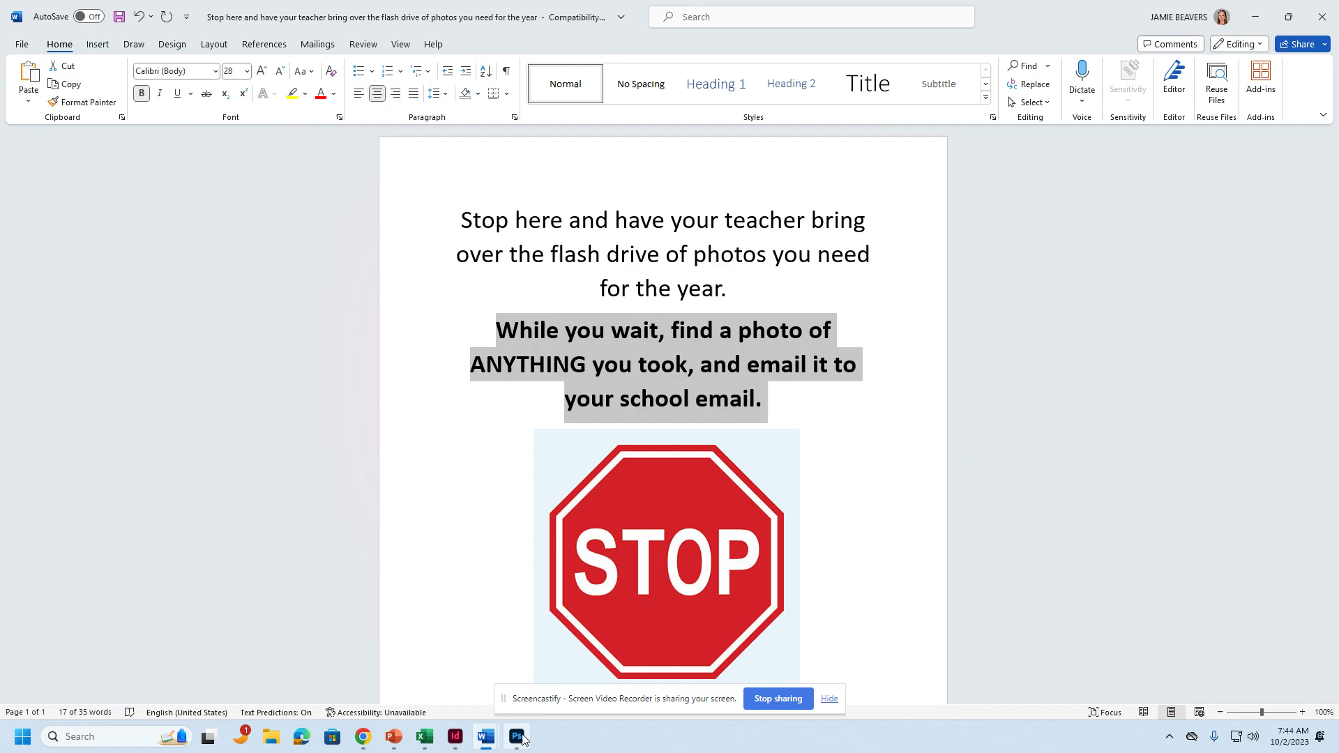
{"action": "left_click", "coordinate": [529, 670]}
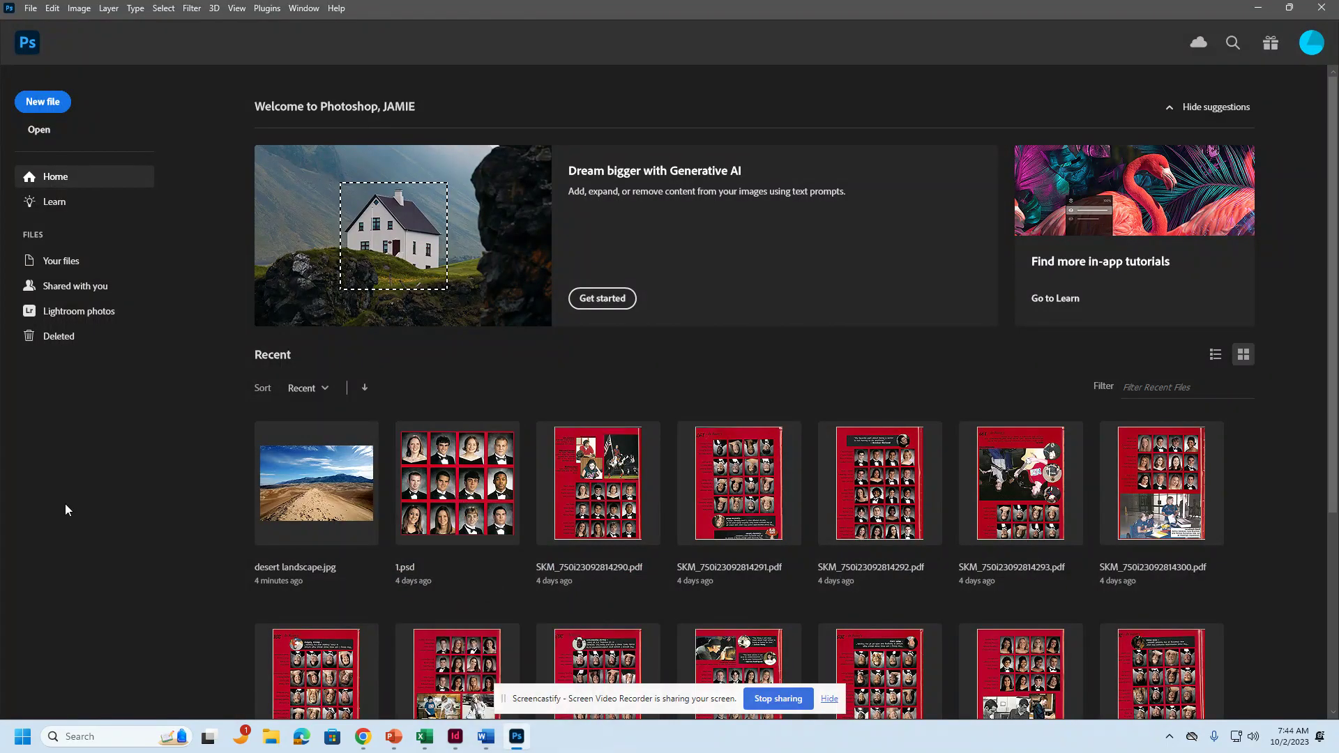
Open 'desert landscape' from USB Drive (D:) > Commercial Photography 1 > Photoshop Lessons
{"action": "left_click", "coordinate": [41, 133]}
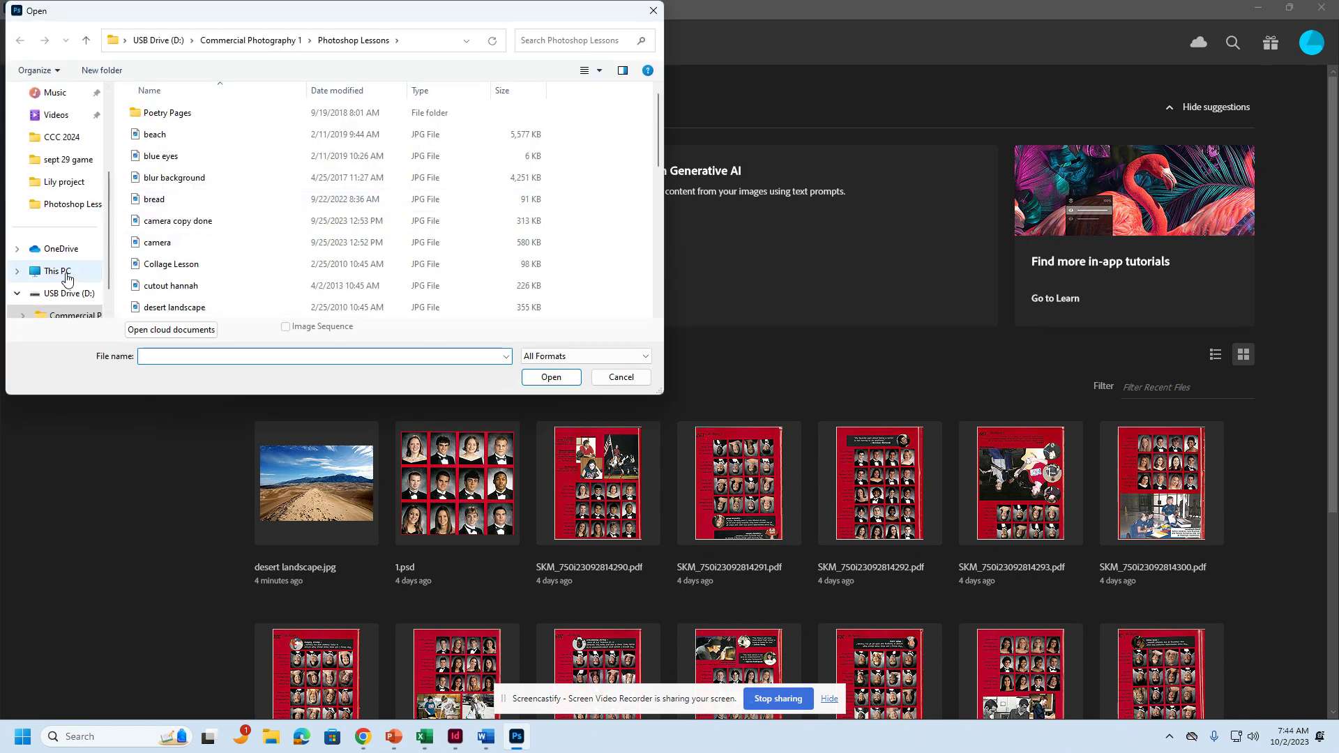
{"action": "left_click", "coordinate": [57, 271]}
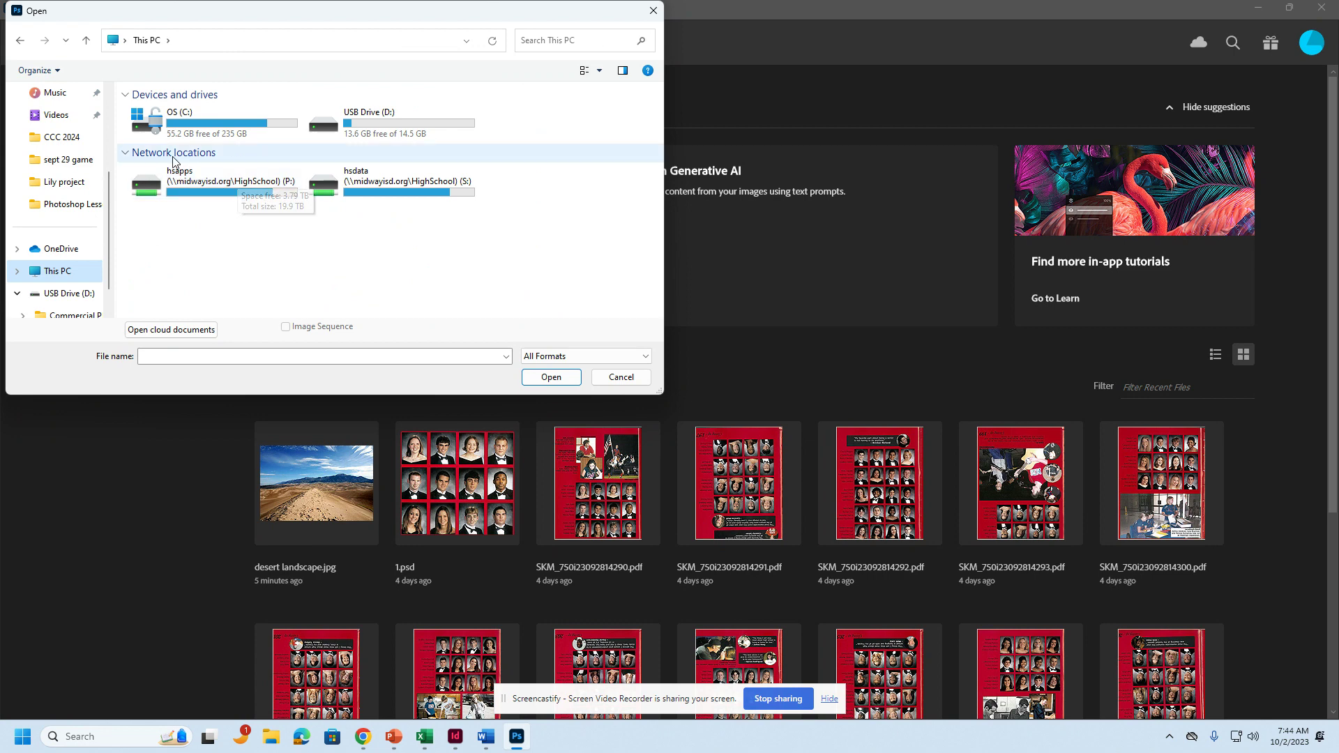
{"action": "left_click", "coordinate": [183, 181]}
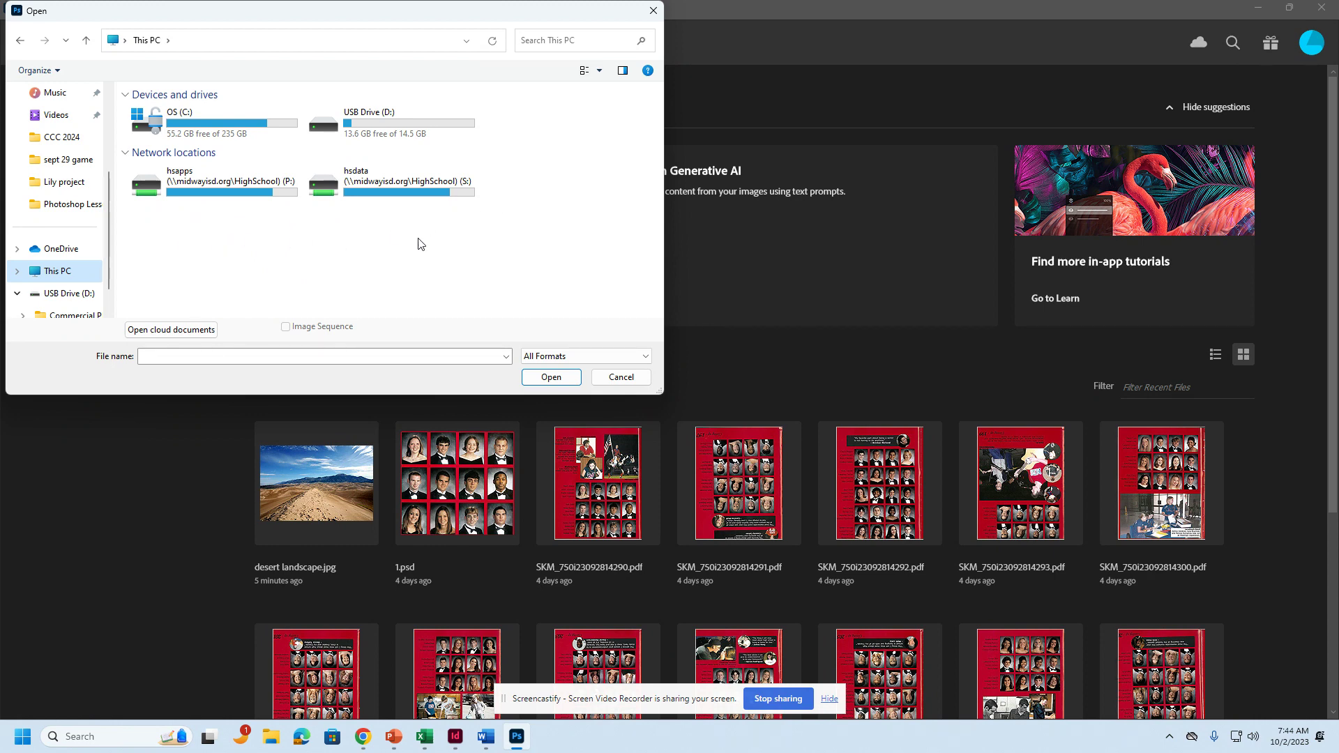
{"action": "left_click", "coordinate": [424, 196]}
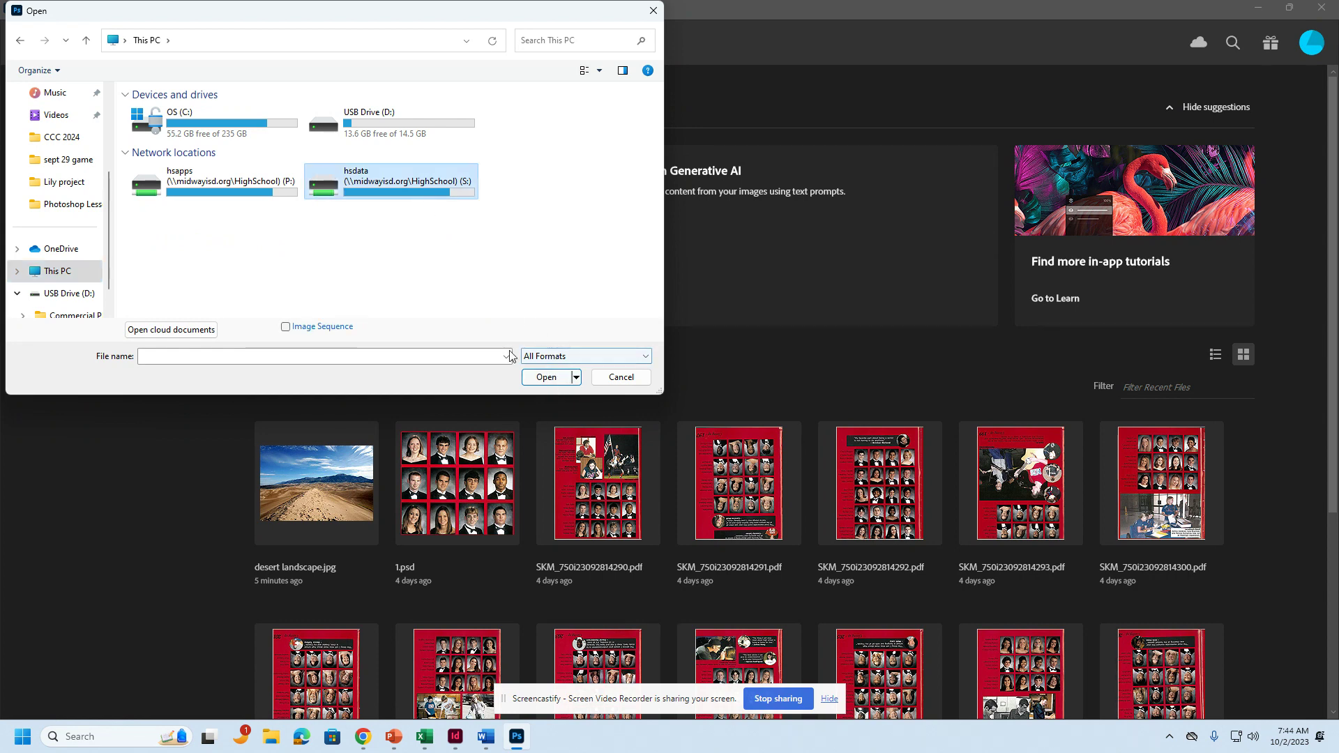
{"action": "left_click", "coordinate": [287, 250]}
{"action": "left_click", "coordinate": [70, 294]}
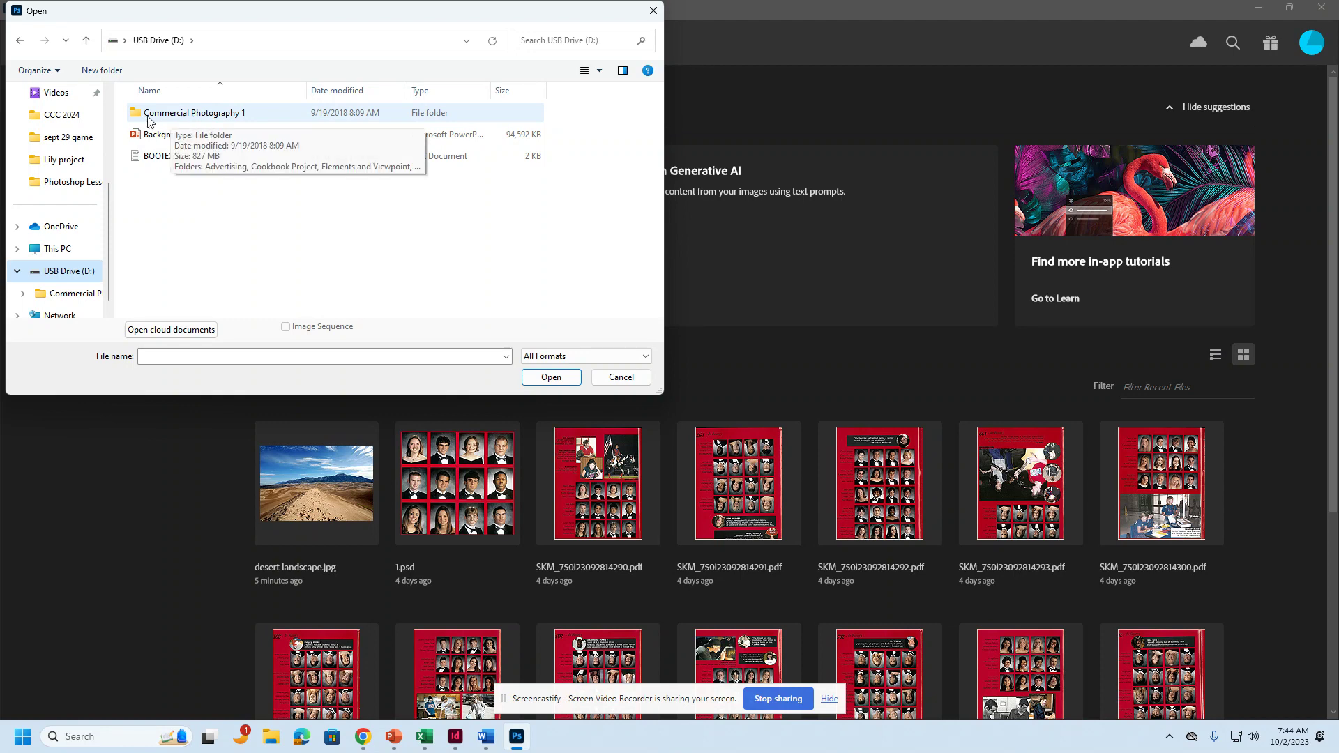
{"action": "left_click", "coordinate": [231, 118]}
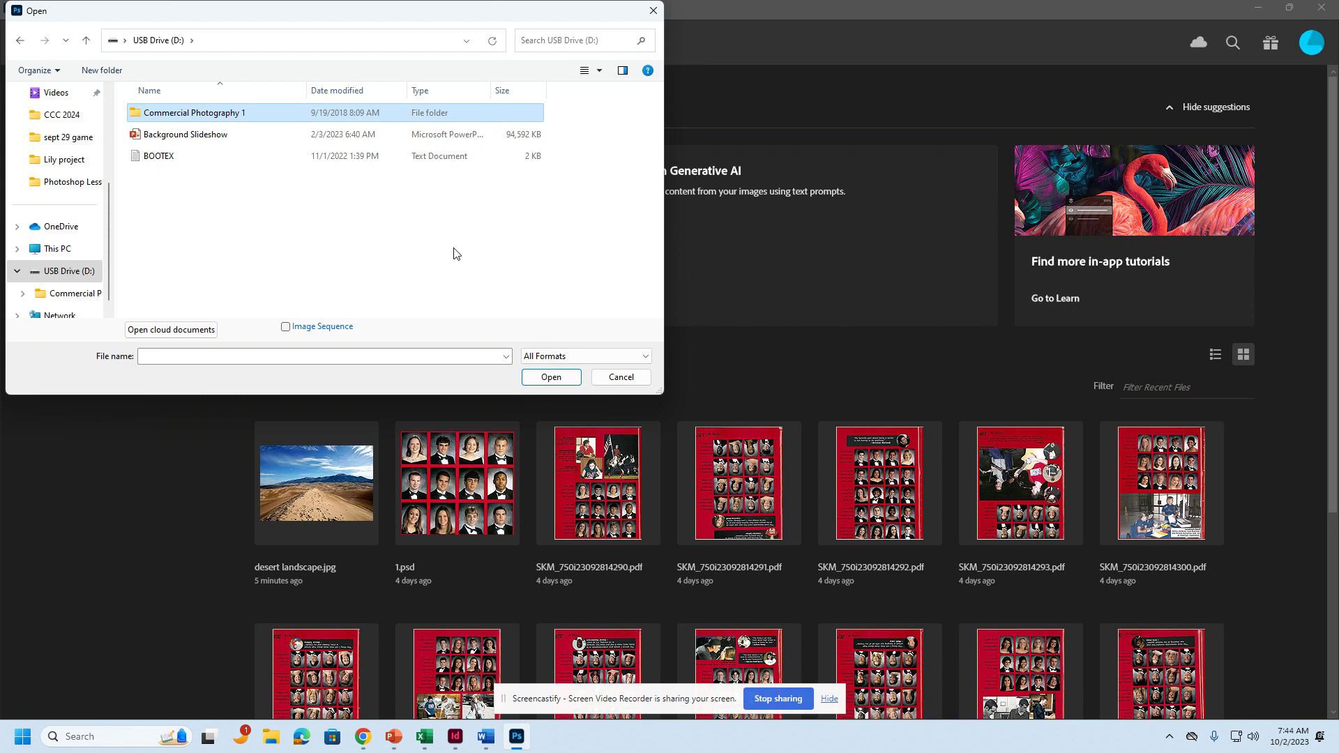
{"action": "left_click", "coordinate": [556, 381]}
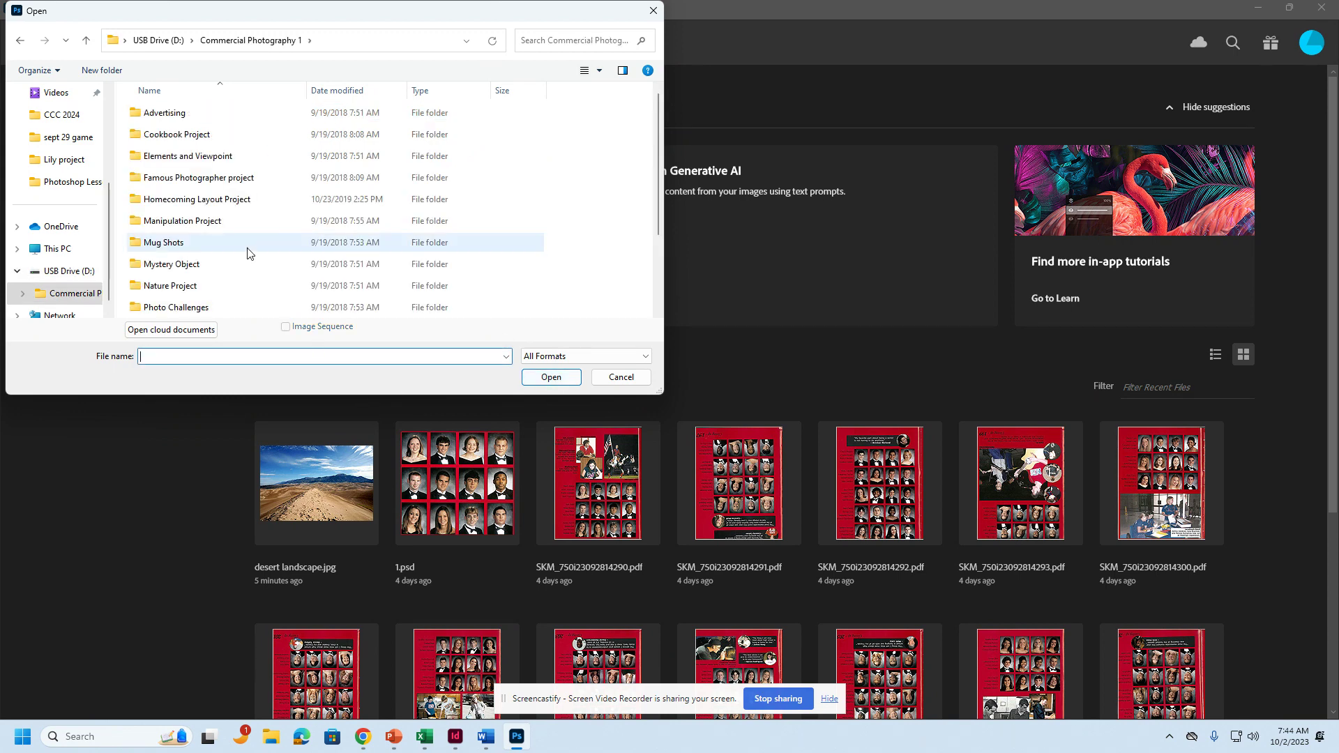
{"action": "scroll", "coordinate": [246, 249], "scroll_direction": "down", "scroll_amount": 2}
{"action": "double_click", "coordinate": [208, 248]}
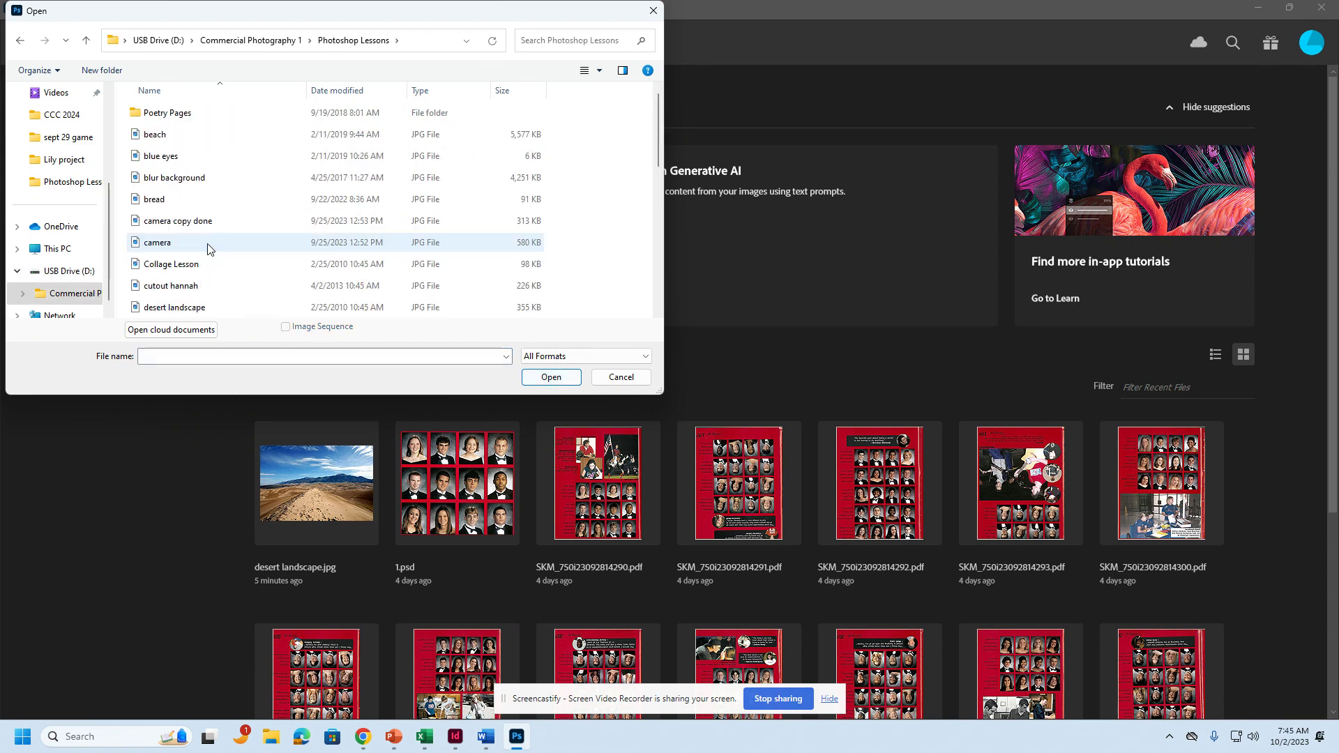
{"action": "scroll", "coordinate": [201, 247], "scroll_direction": "down", "scroll_amount": 1}
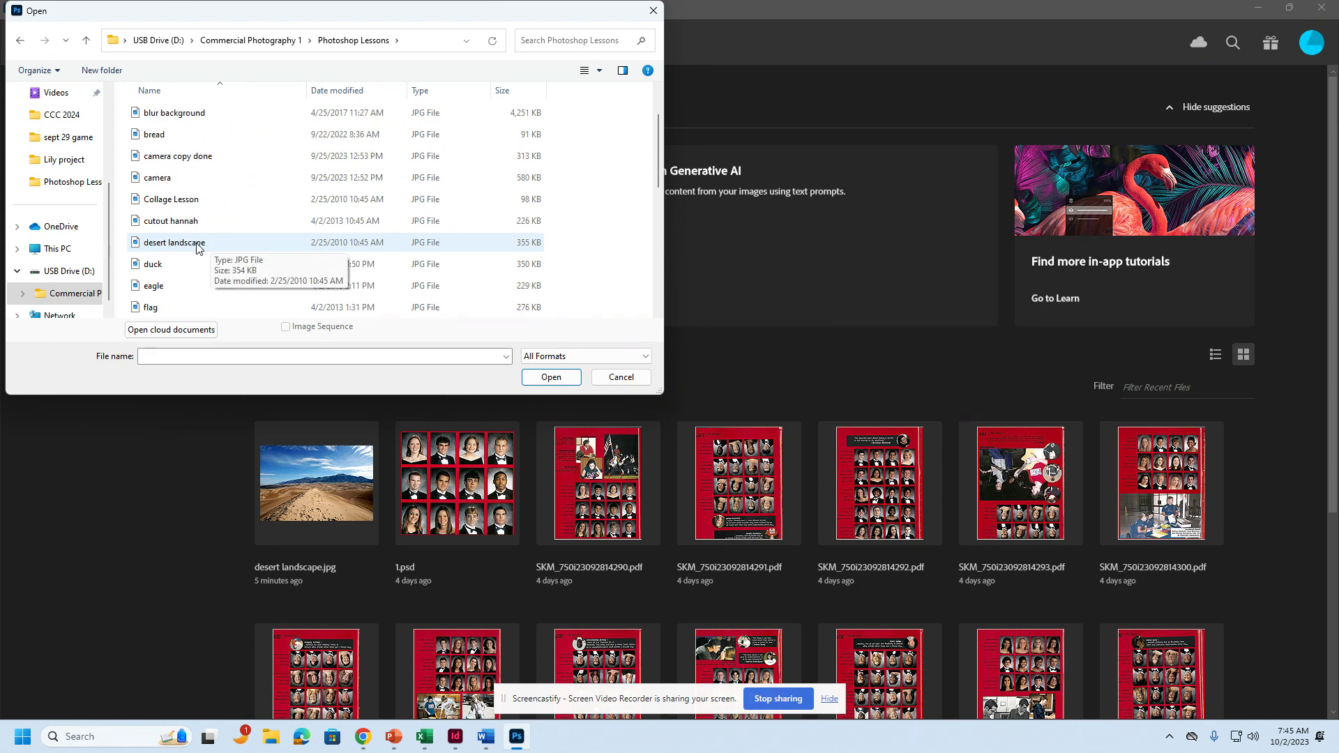
{"action": "double_click", "coordinate": [145, 244]}
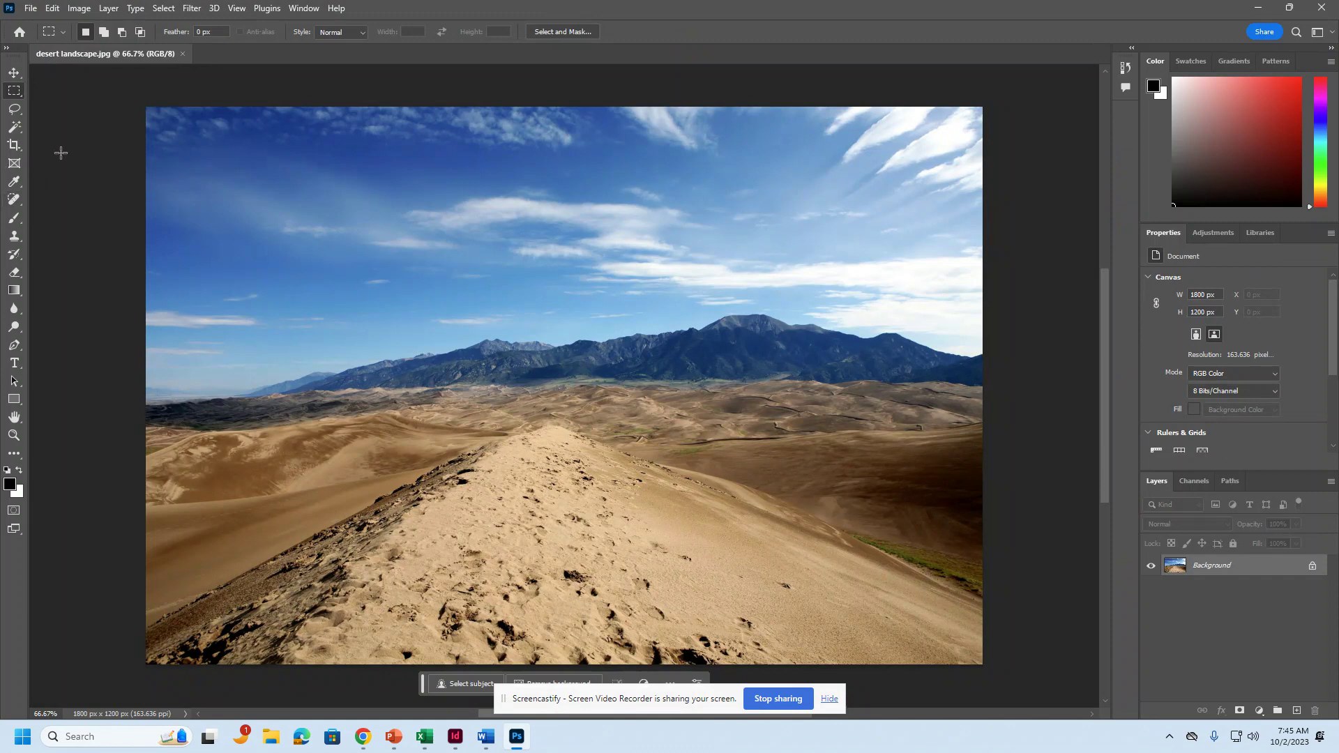
Convert the desert landscape to Grayscale mode, discarding its colour information
{"action": "left_click", "coordinate": [78, 13]}
{"action": "mouse_move", "coordinate": [100, 40]}
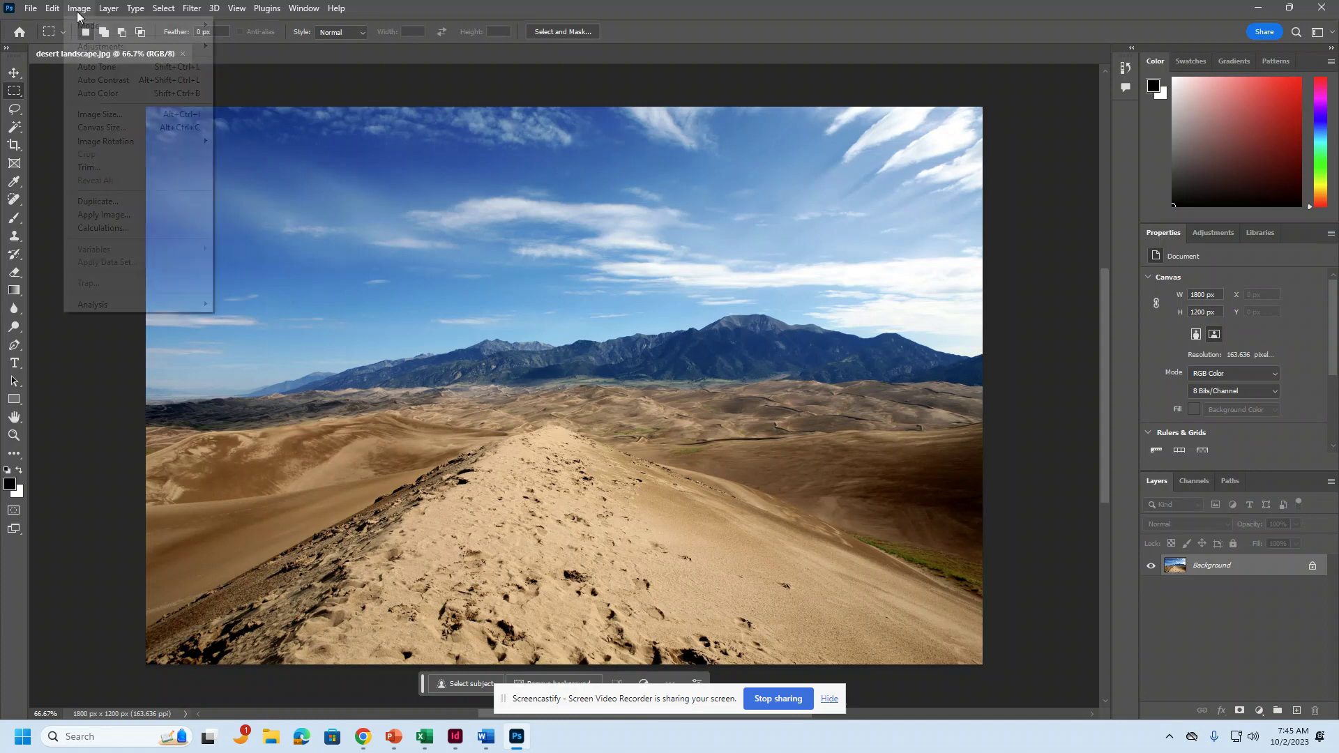
{"action": "left_click", "coordinate": [240, 38]}
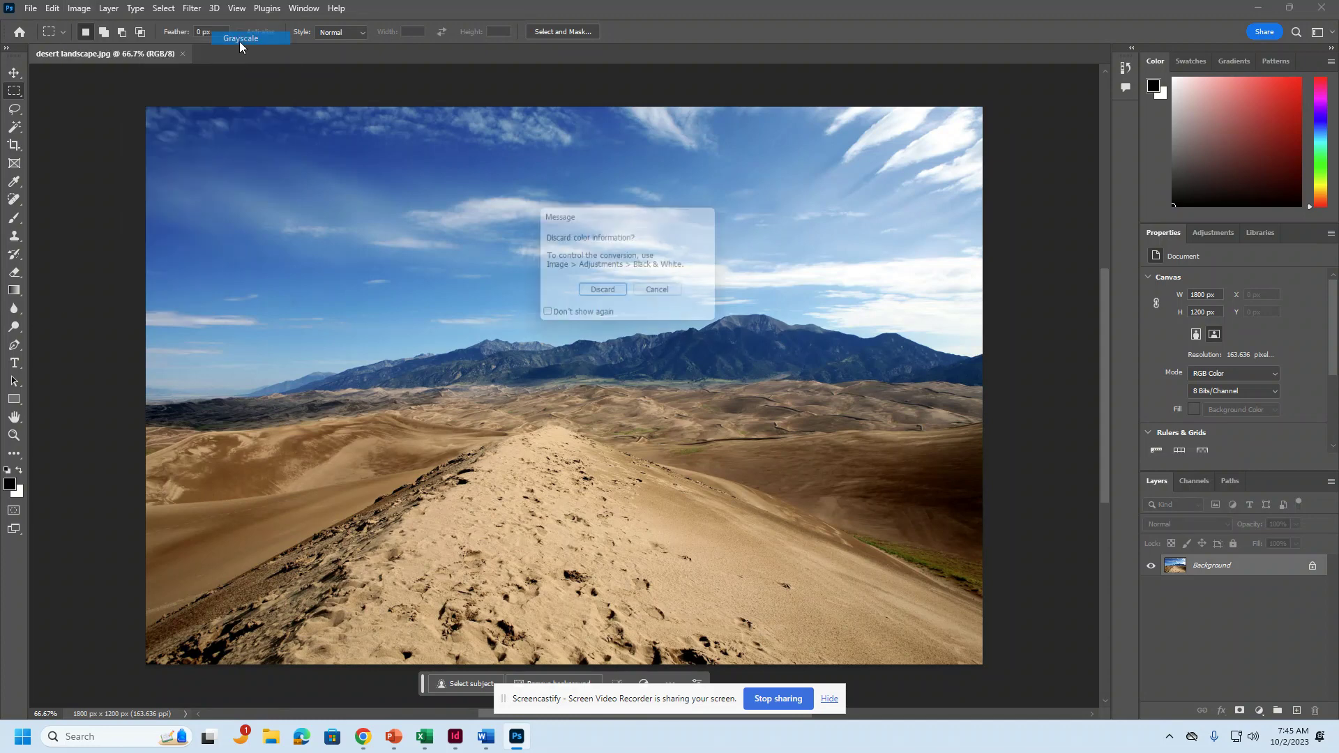
{"action": "left_click", "coordinate": [613, 298]}
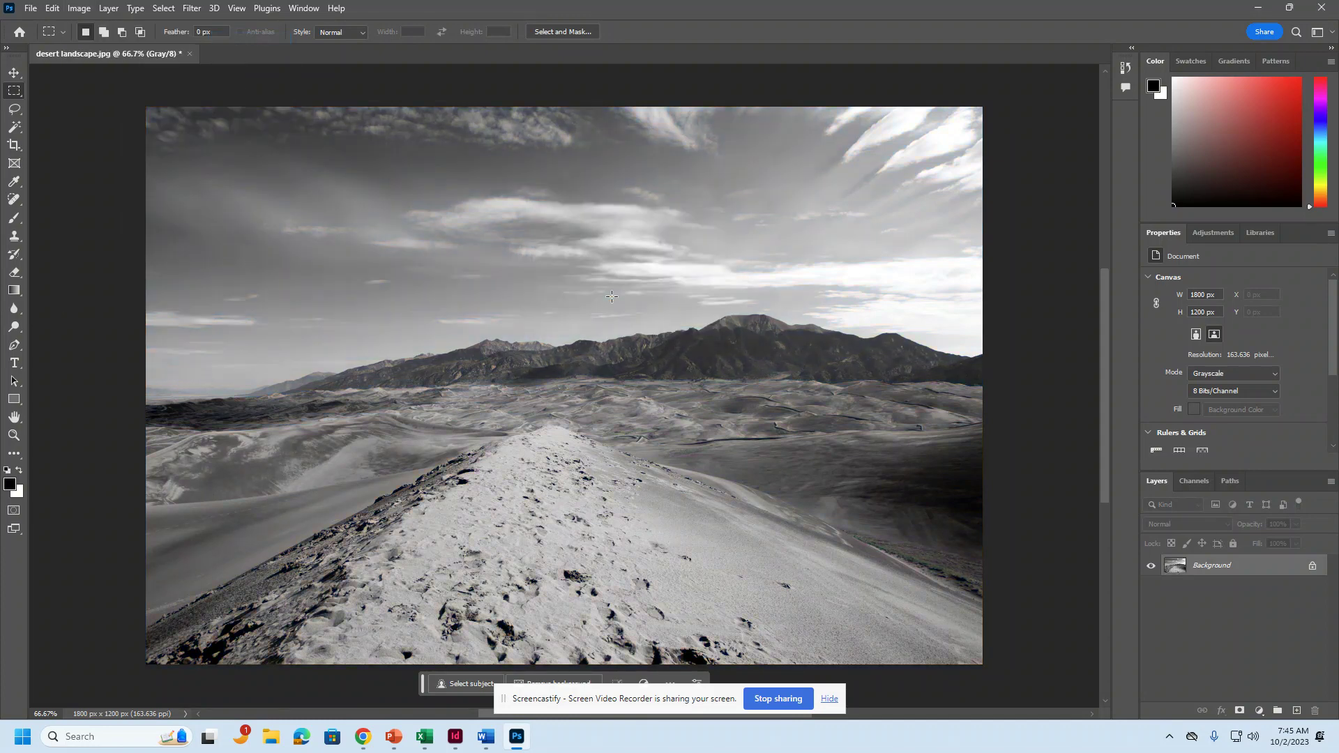
Apply Brightness/Contrast to the desert photo with brightness 32 and contrast 60
{"action": "left_click", "coordinate": [82, 10]}
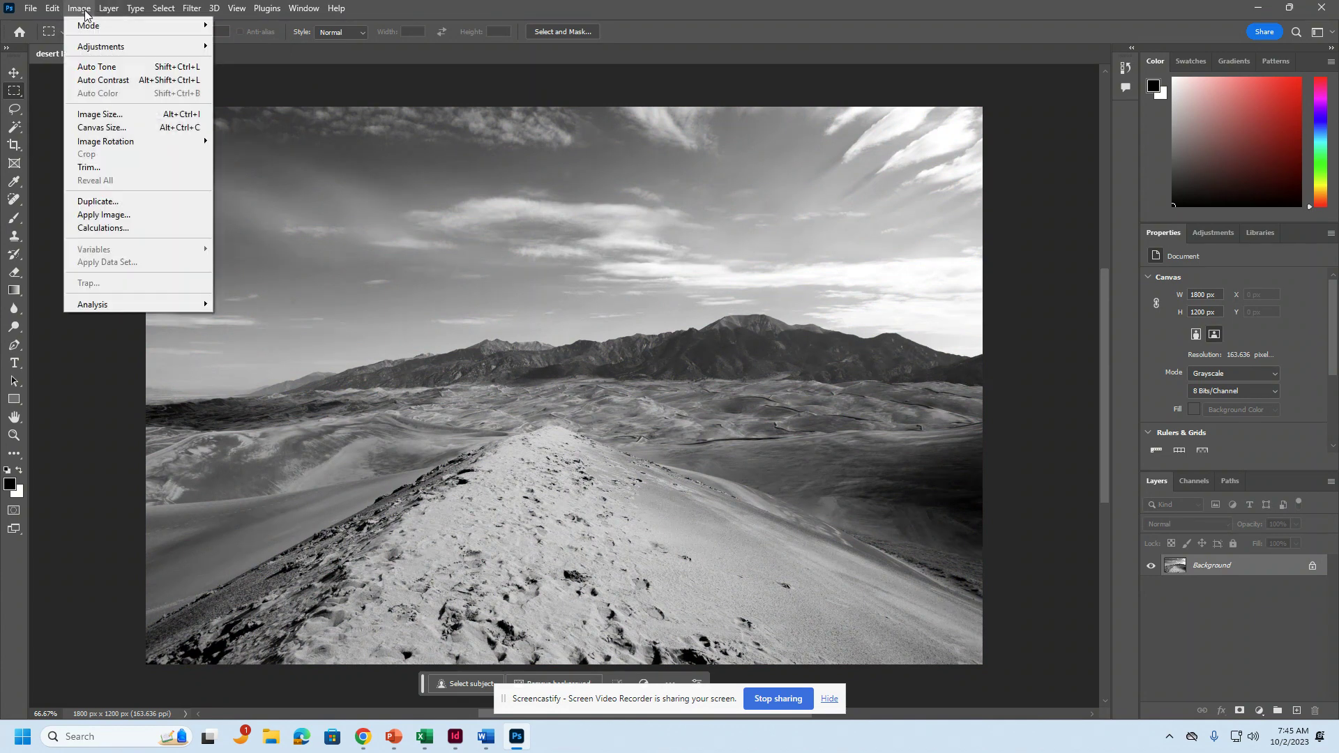
{"action": "mouse_move", "coordinate": [101, 46]}
{"action": "left_click", "coordinate": [275, 48]}
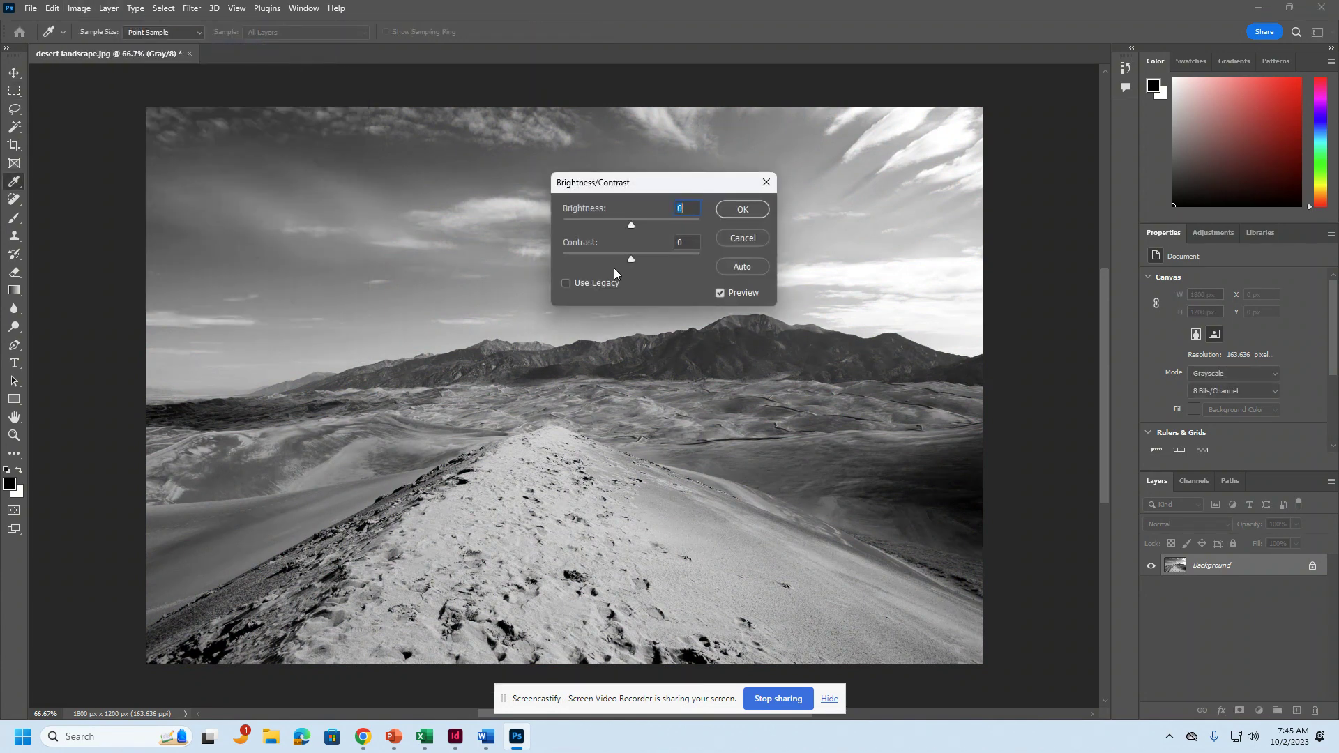
{"action": "mouse_move", "coordinate": [630, 259]}
{"action": "left_mouse_down"}
{"action": "mouse_move", "coordinate": [649, 259]}
{"action": "mouse_move", "coordinate": [643, 224]}
{"action": "mouse_move", "coordinate": [578, 262]}
{"action": "mouse_move", "coordinate": [665, 262]}
{"action": "left_mouse_up"}
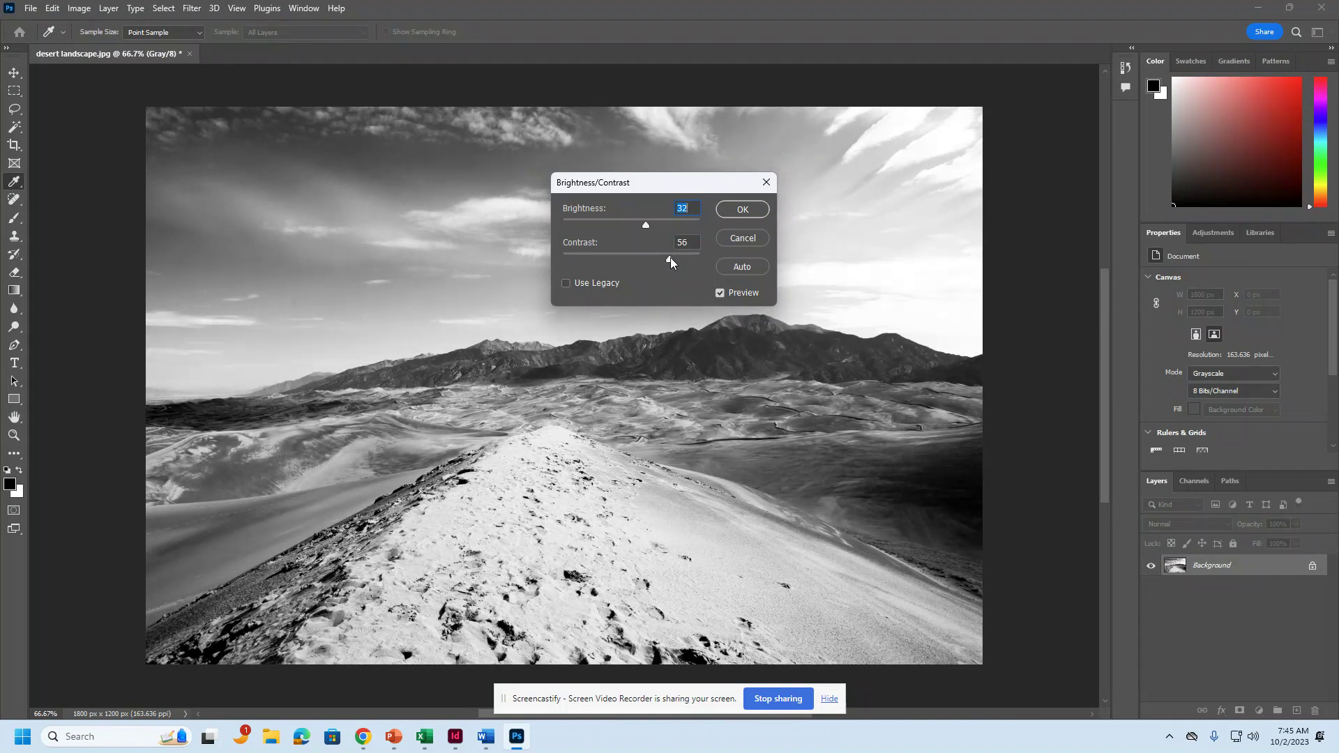
{"action": "left_click", "coordinate": [672, 257]}
{"action": "left_click", "coordinate": [737, 209]}
{"action": "key", "text": "m"}
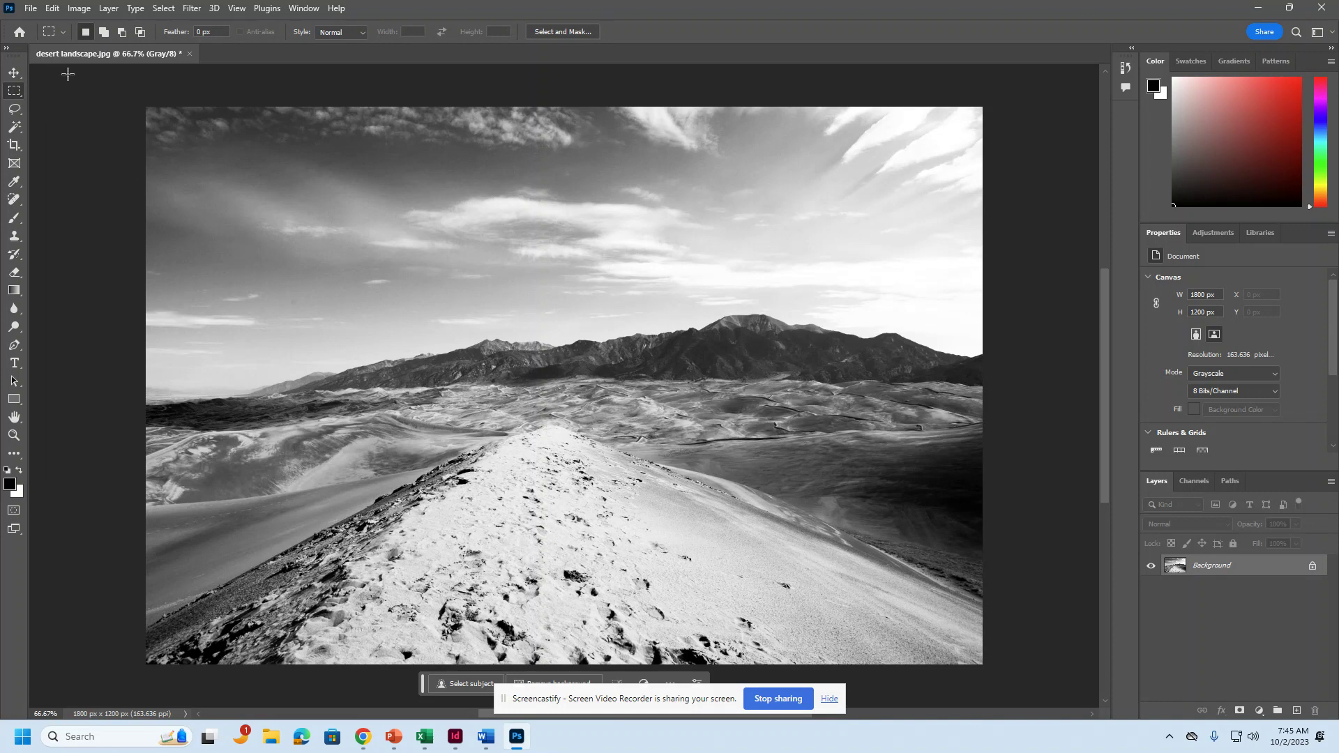
Save a JPEG copy named 'desert landscape copy done', then bring up Outlook mail
{"action": "left_click", "coordinate": [32, 9]}
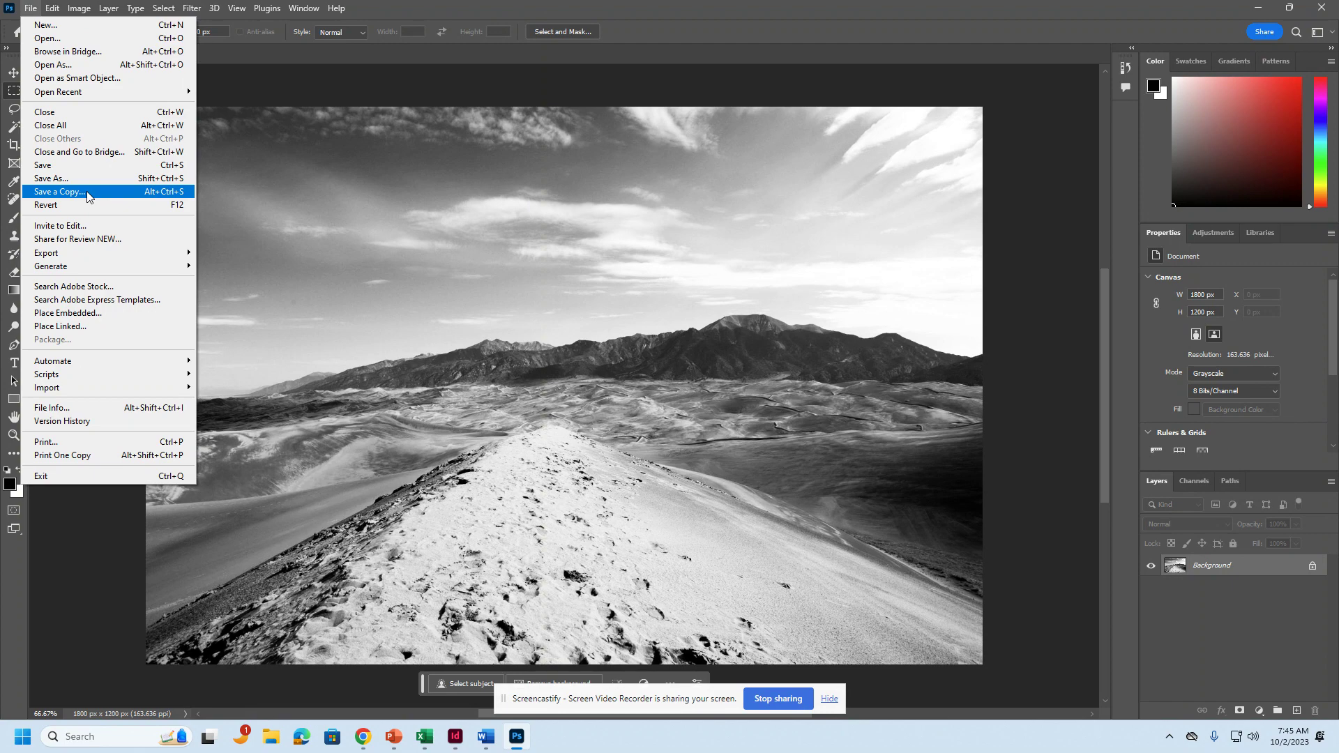
{"action": "left_click", "coordinate": [89, 197]}
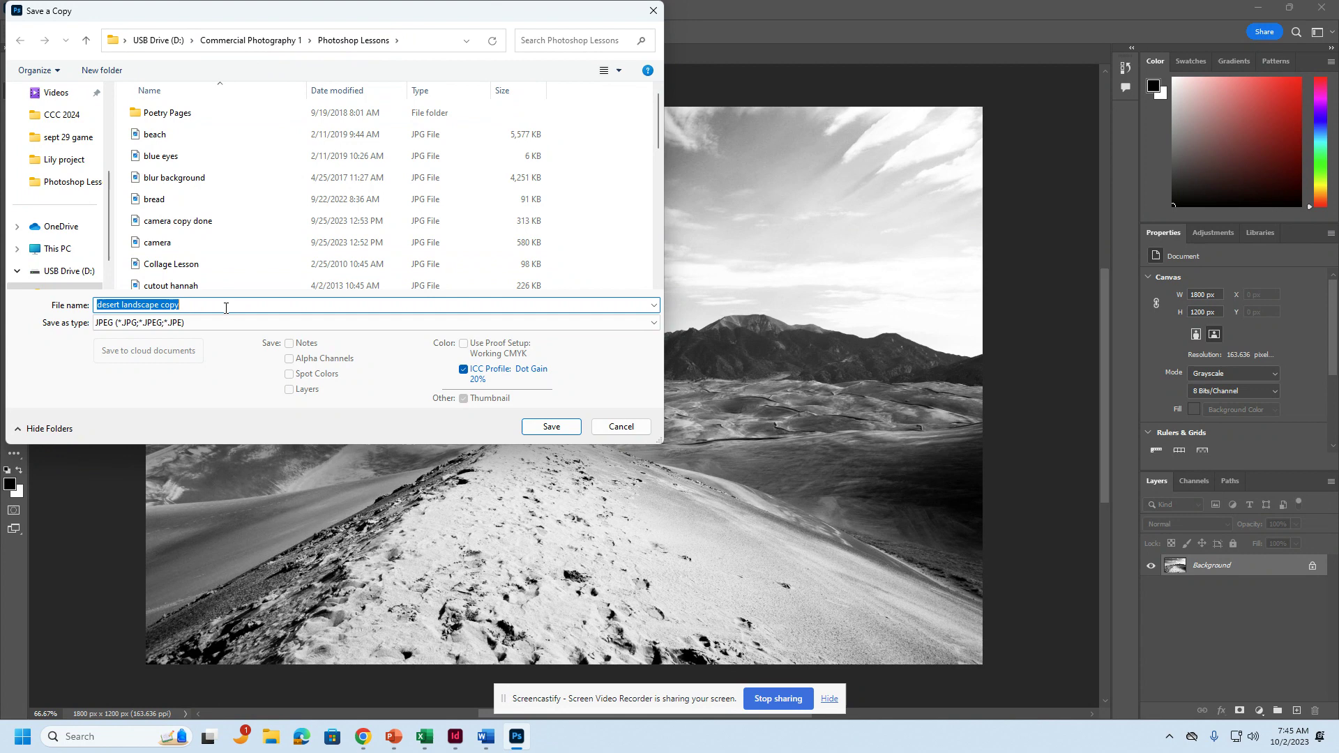
{"action": "left_click", "coordinate": [194, 304]}
{"action": "type", "text": "done"}
{"action": "left_click", "coordinate": [545, 430]}
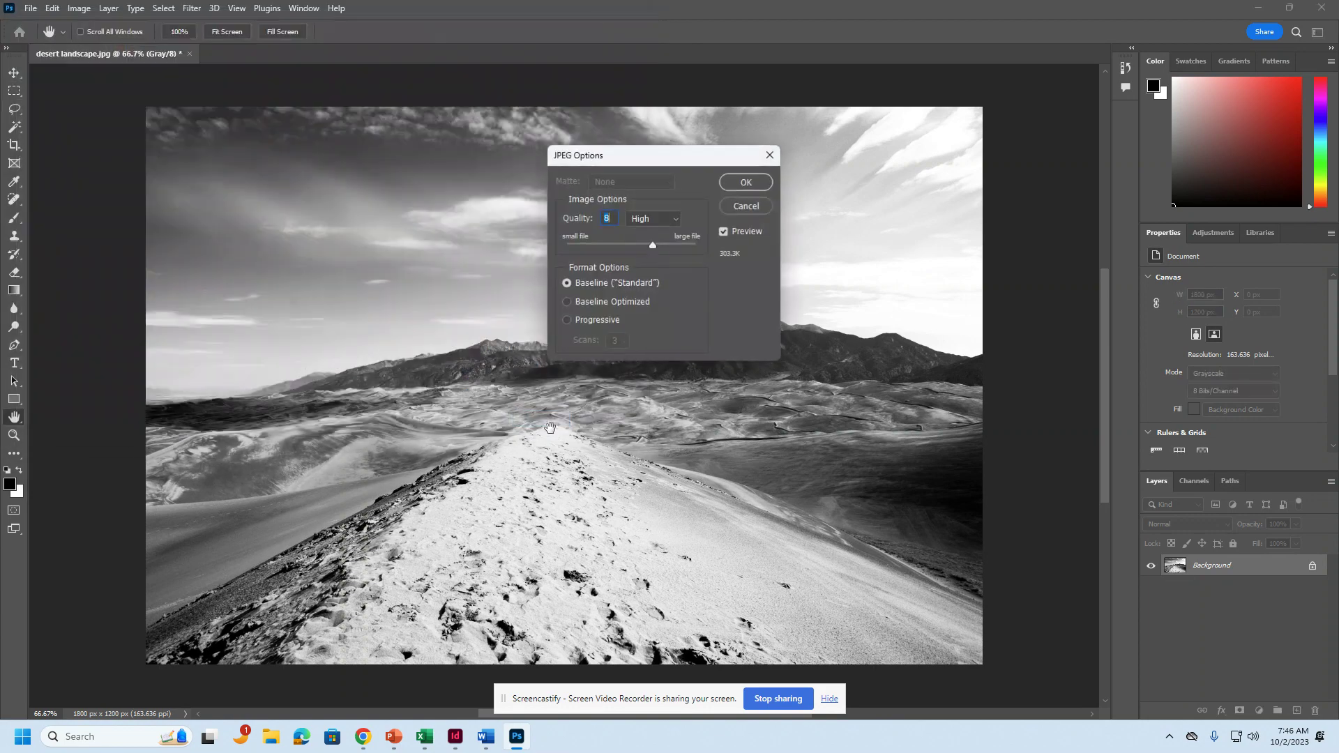
{"action": "left_click", "coordinate": [746, 182]}
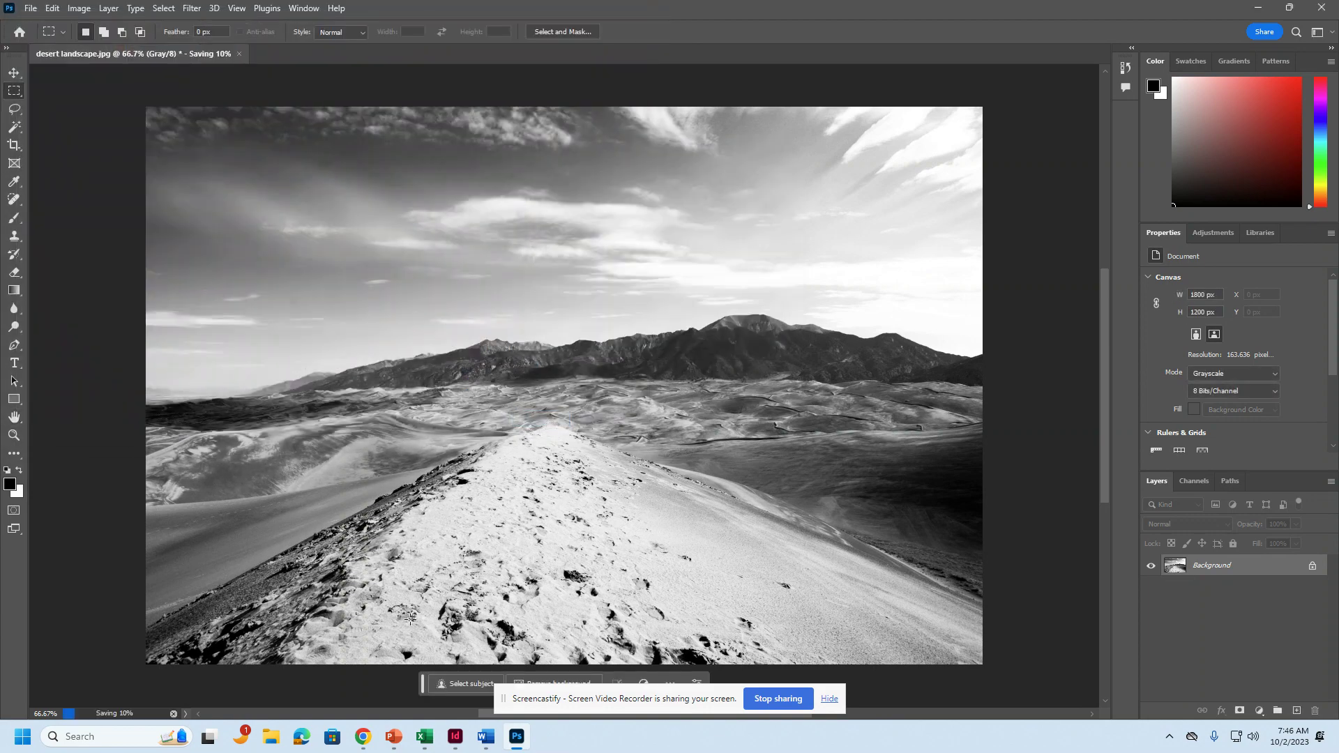
{"action": "mouse_move", "coordinate": [362, 736]}
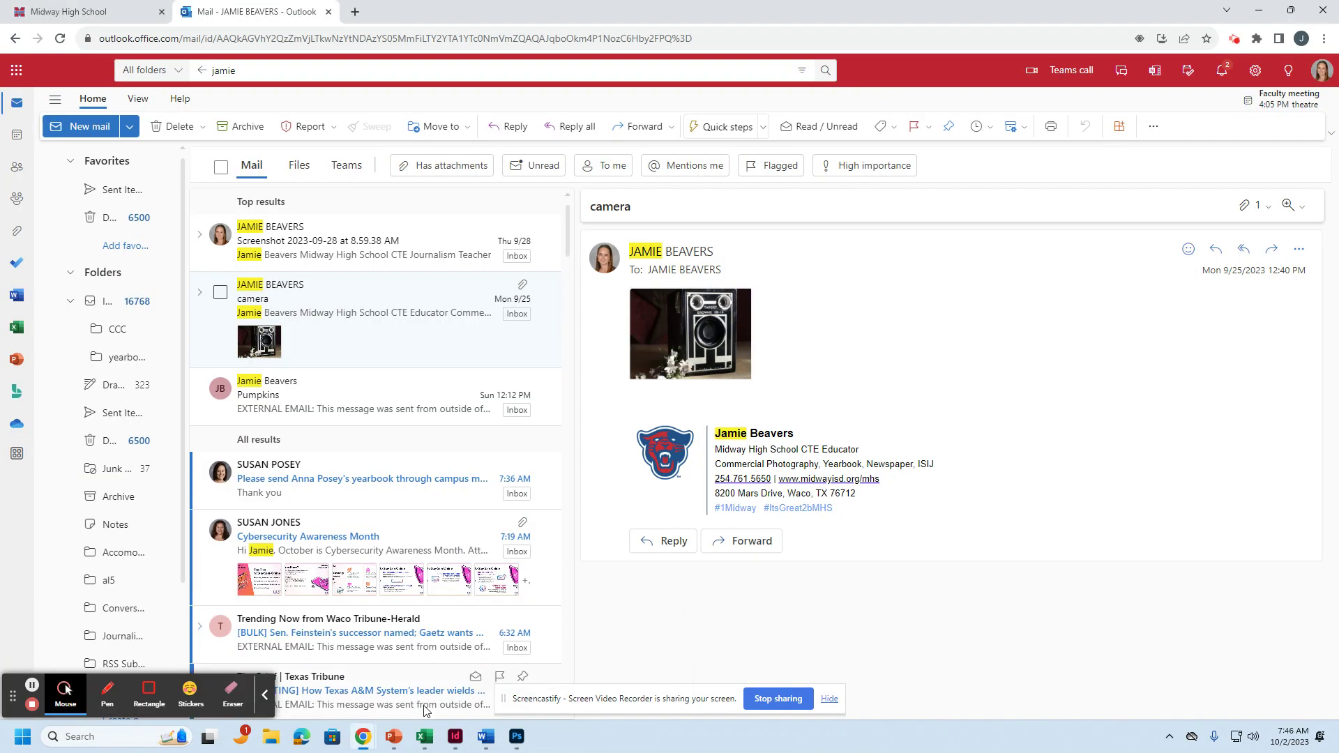
{"action": "left_click", "coordinate": [439, 664]}
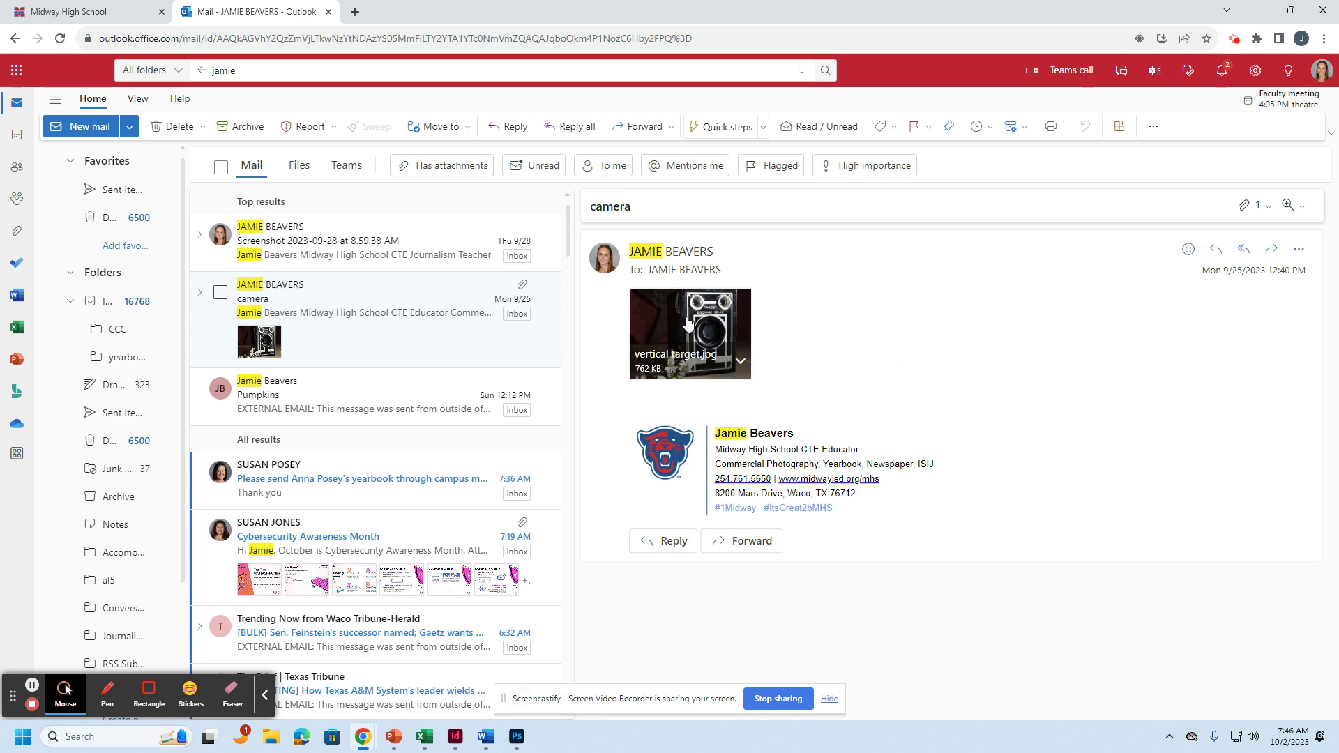
Preview the 'vertical target.jpg' attachment full-size and bring up its image-saving menu
{"action": "mouse_move", "coordinate": [690, 333]}
{"action": "left_click", "coordinate": [706, 327]}
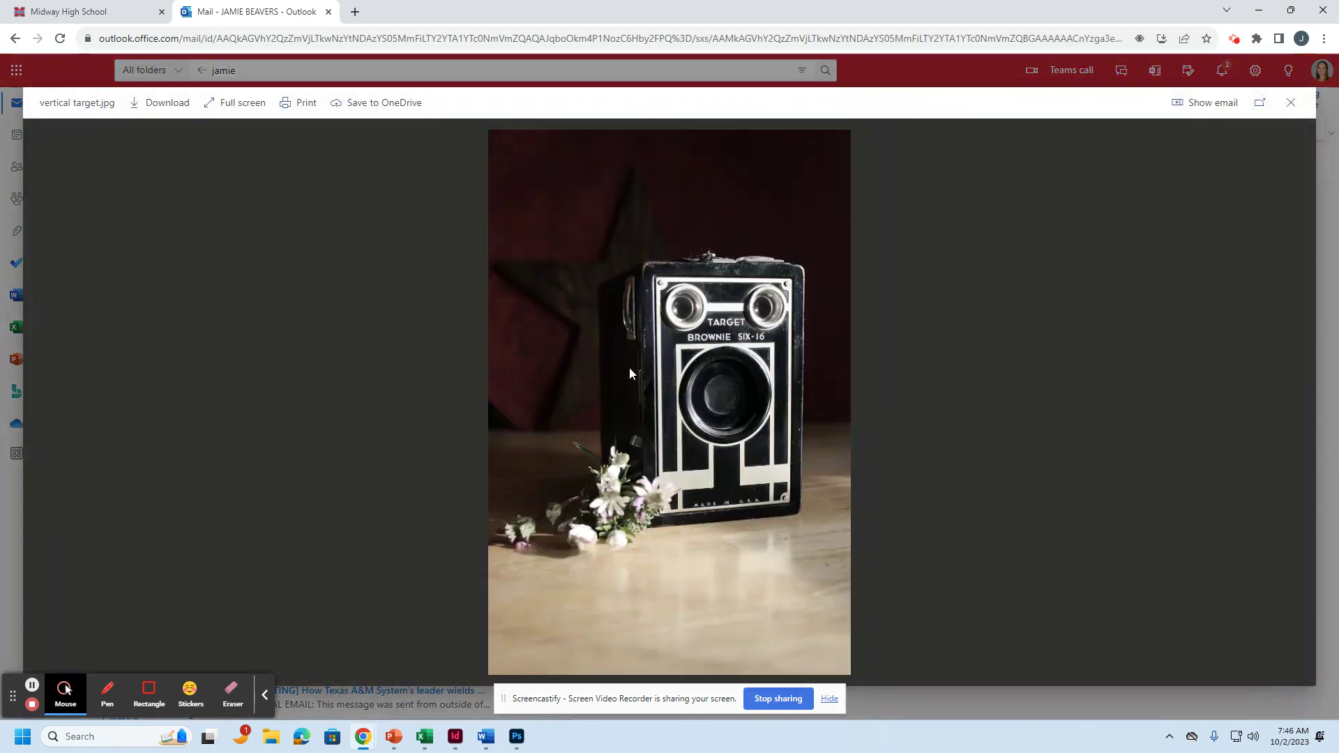
{"action": "right_click", "coordinate": [628, 371]}
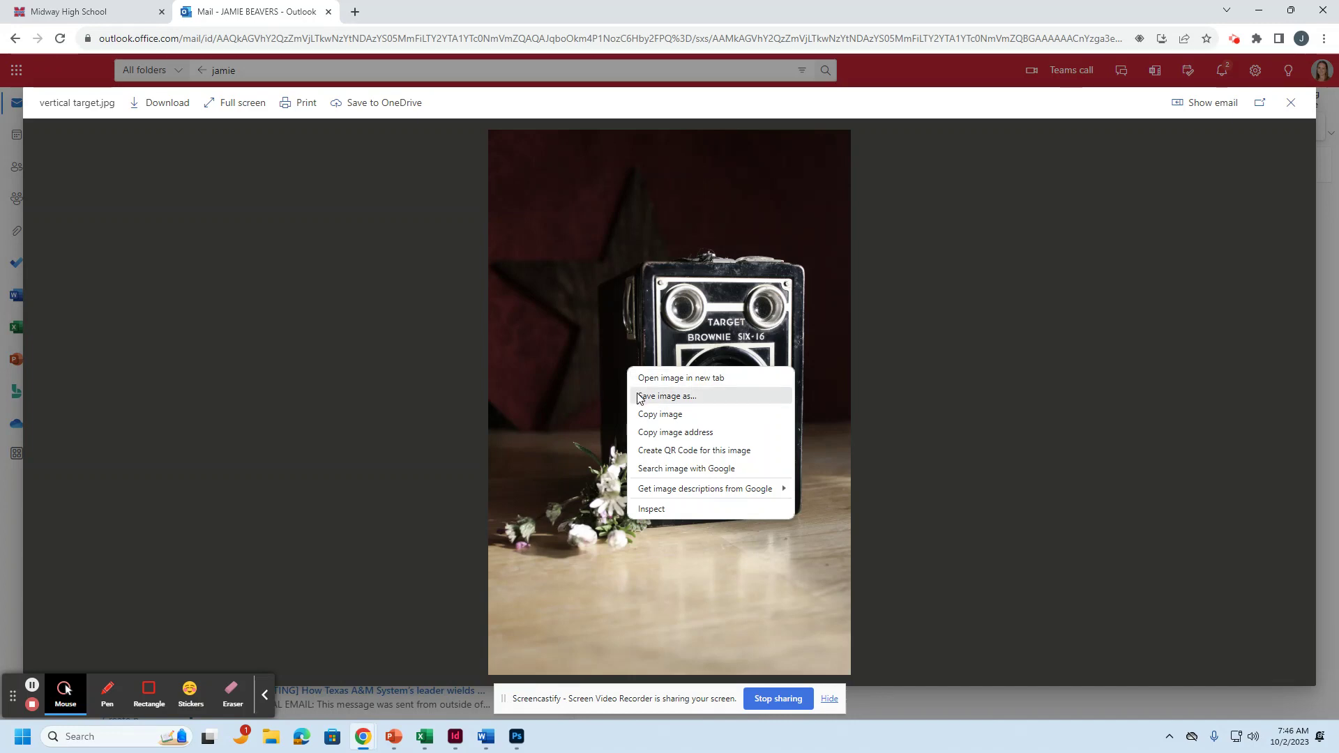
Save the camera photo as cam.jpg in USB Drive (D:) > Commercial Photography 1 > Photoshop Lessons
{"action": "left_click", "coordinate": [638, 398]}
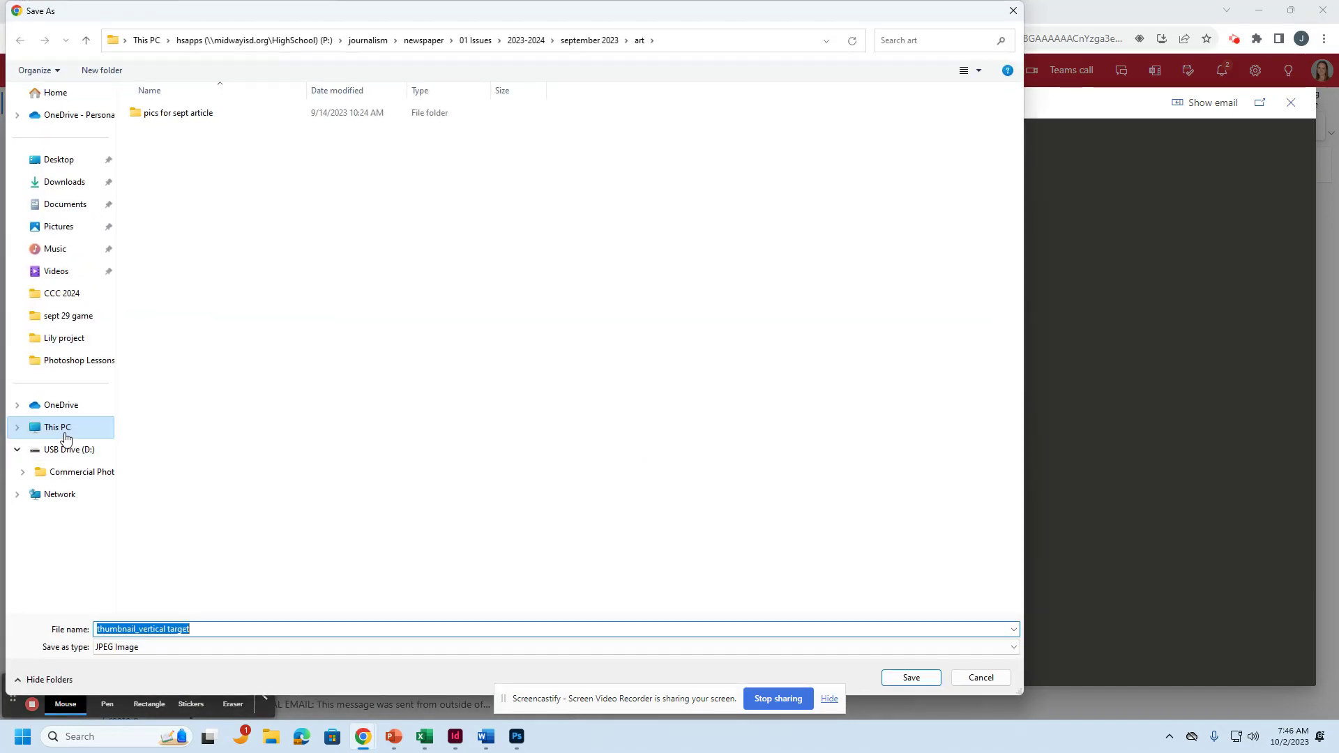
{"action": "left_click", "coordinate": [65, 436]}
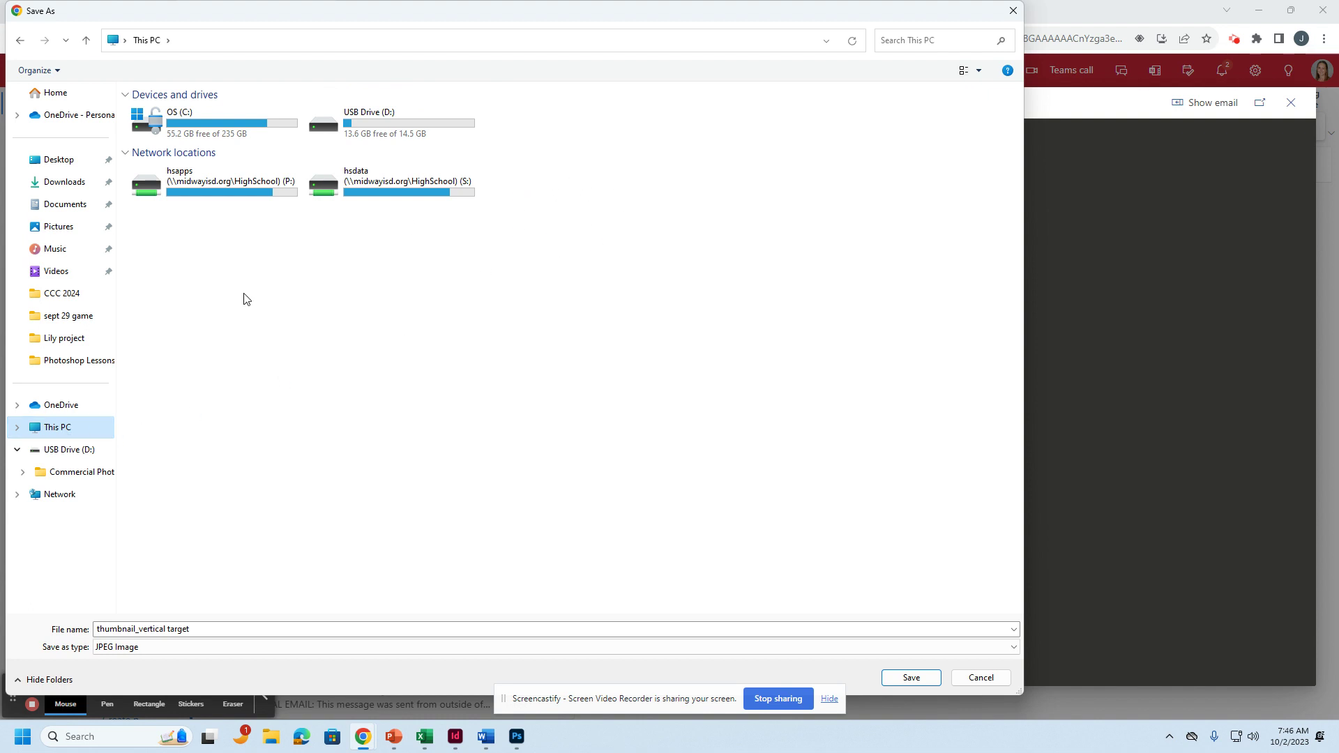
{"action": "left_click", "coordinate": [320, 190]}
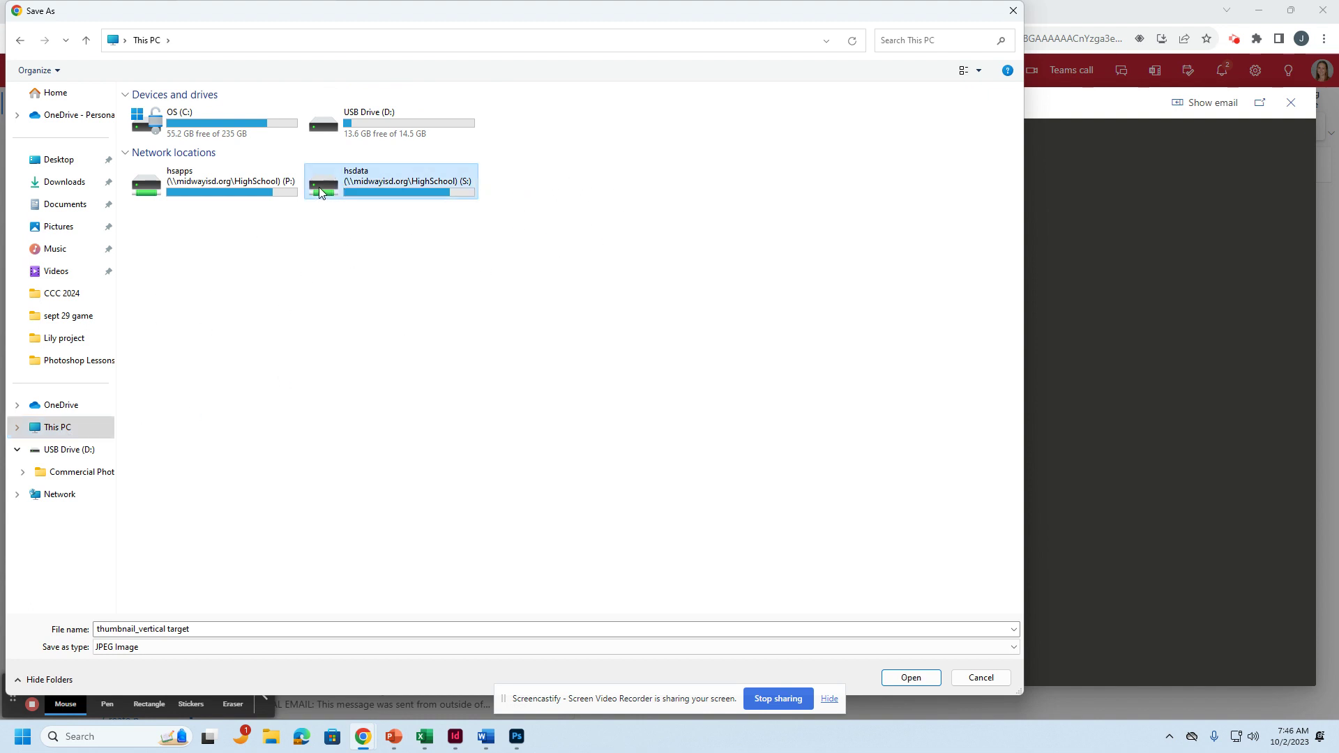
{"action": "left_click", "coordinate": [721, 651]}
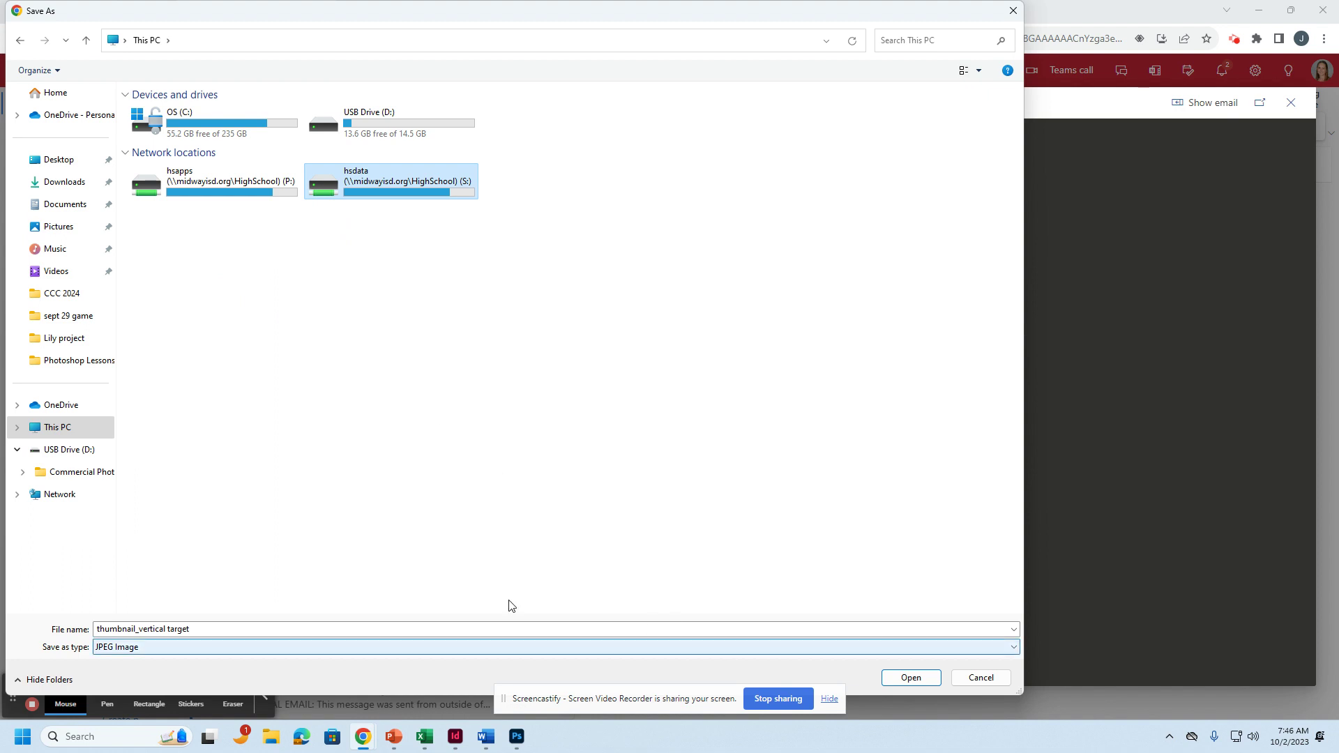
{"action": "left_click", "coordinate": [60, 451]}
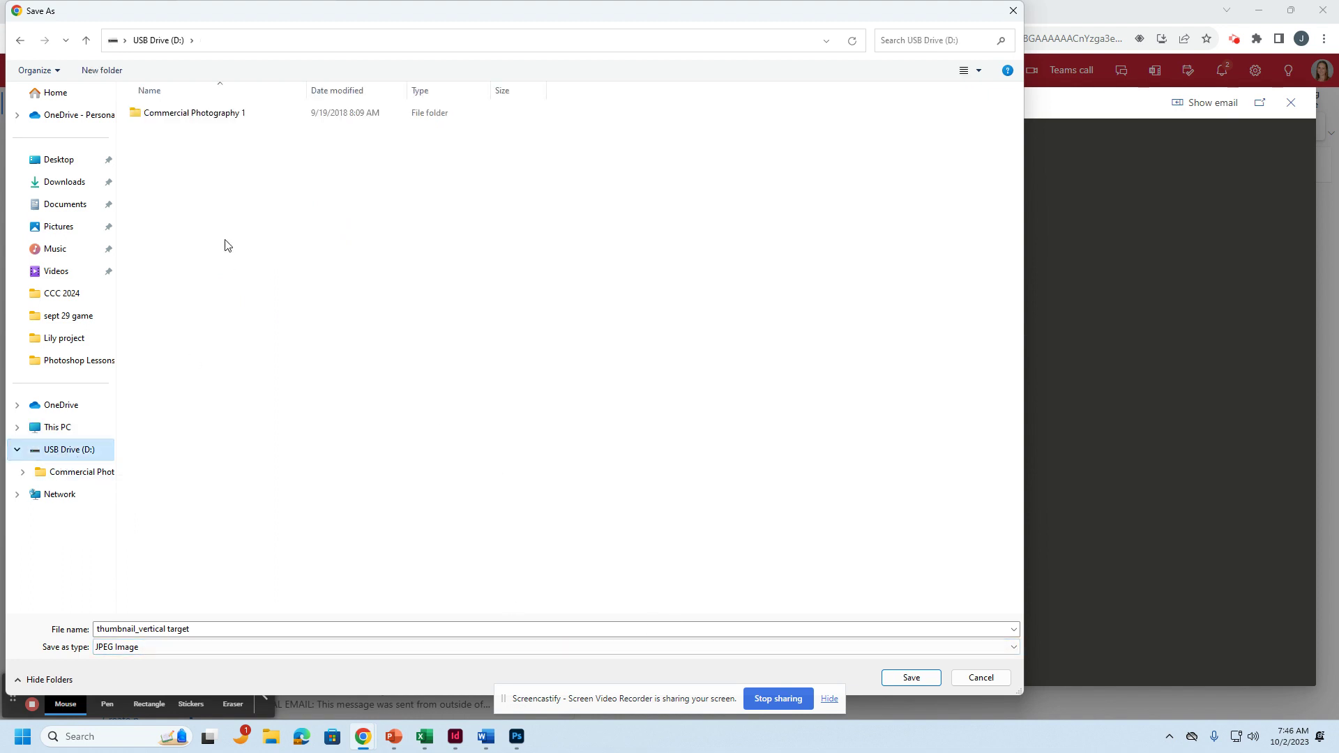
{"action": "double_click", "coordinate": [205, 121]}
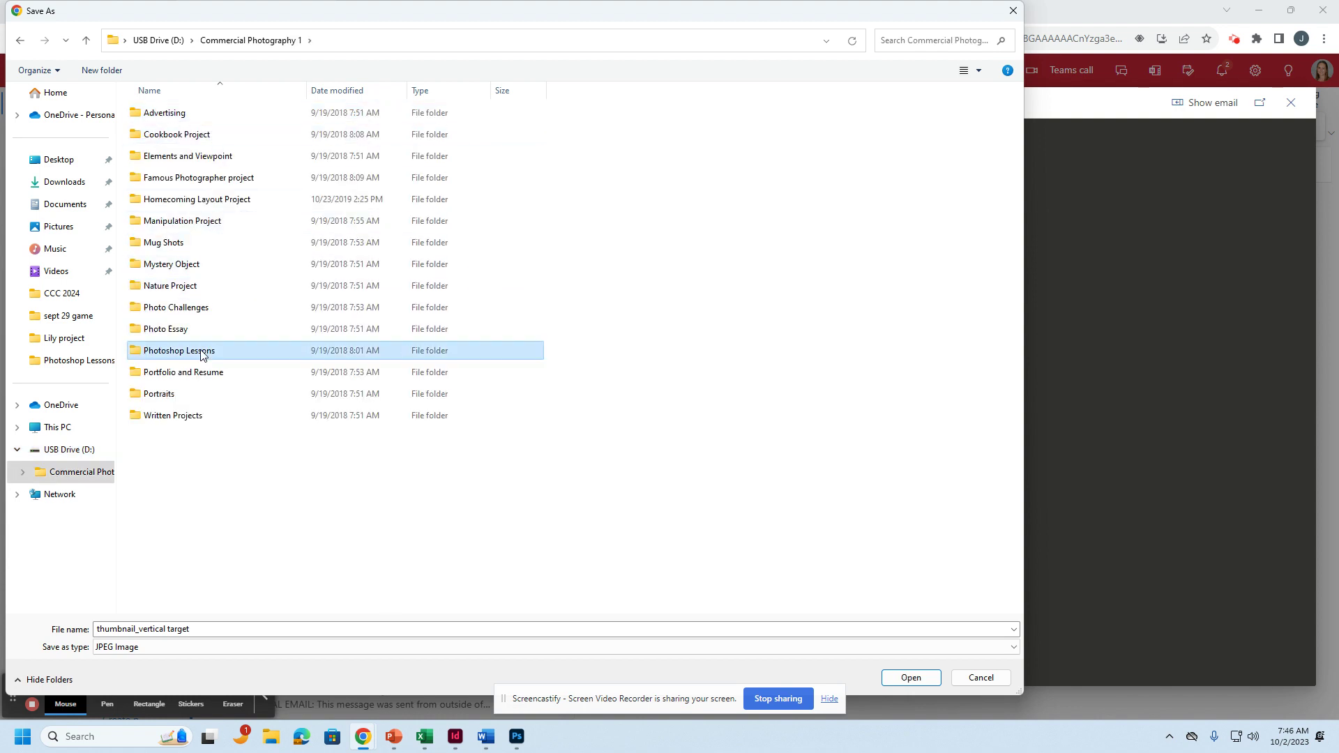
{"action": "double_click", "coordinate": [200, 351]}
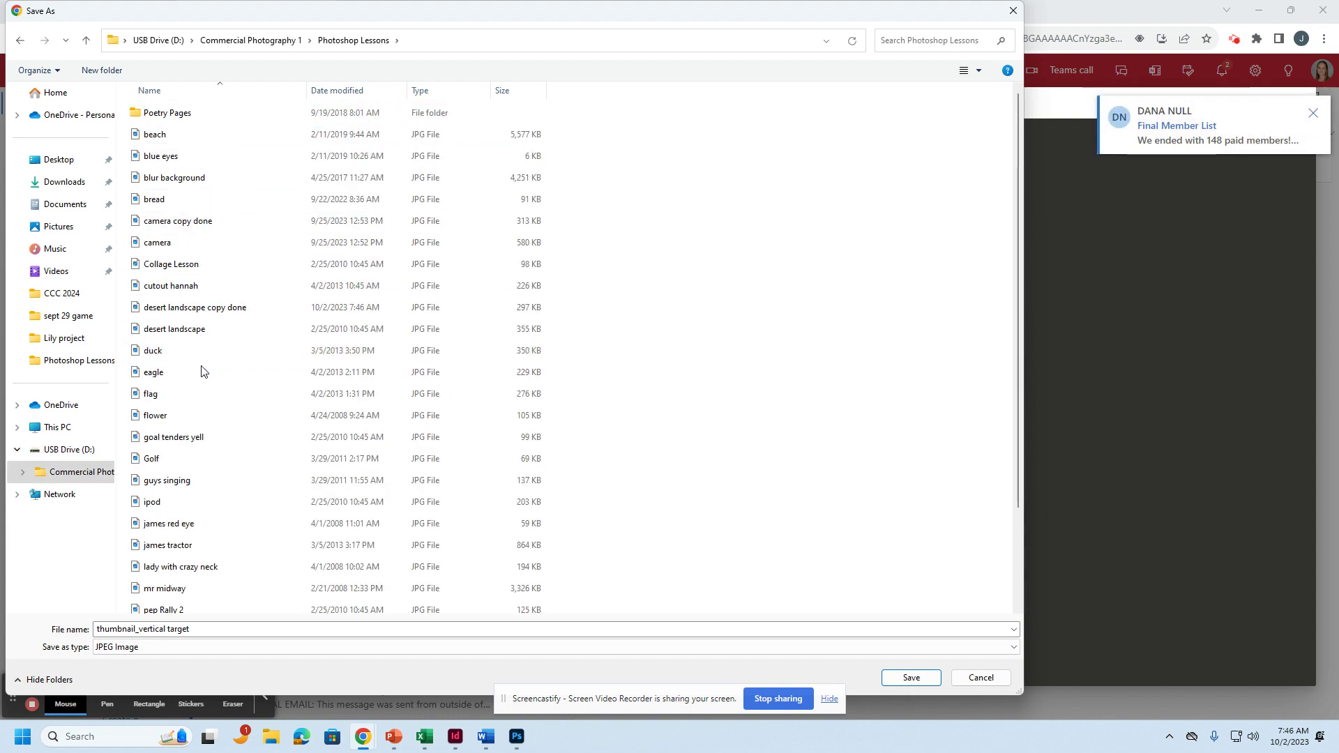
{"action": "left_click", "coordinate": [220, 631]}
{"action": "type", "text": "c"}
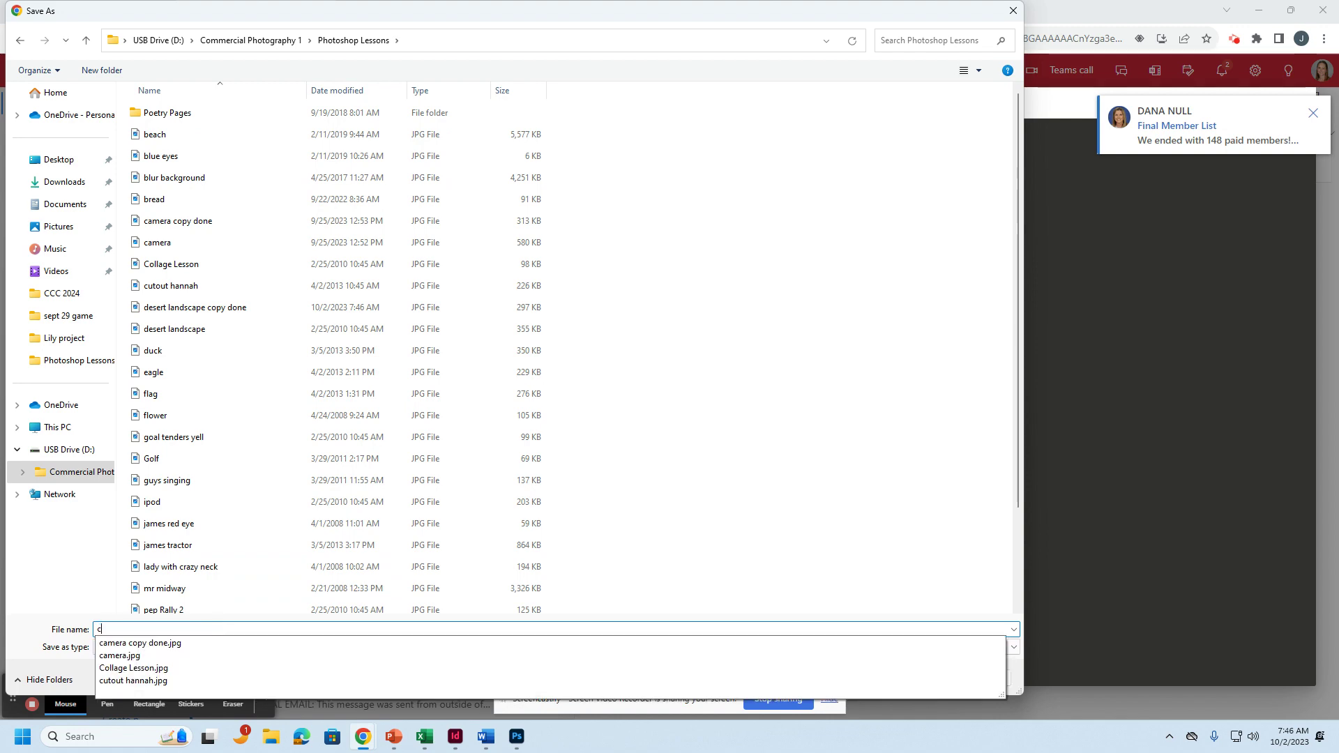
{"action": "type", "text": "am"}
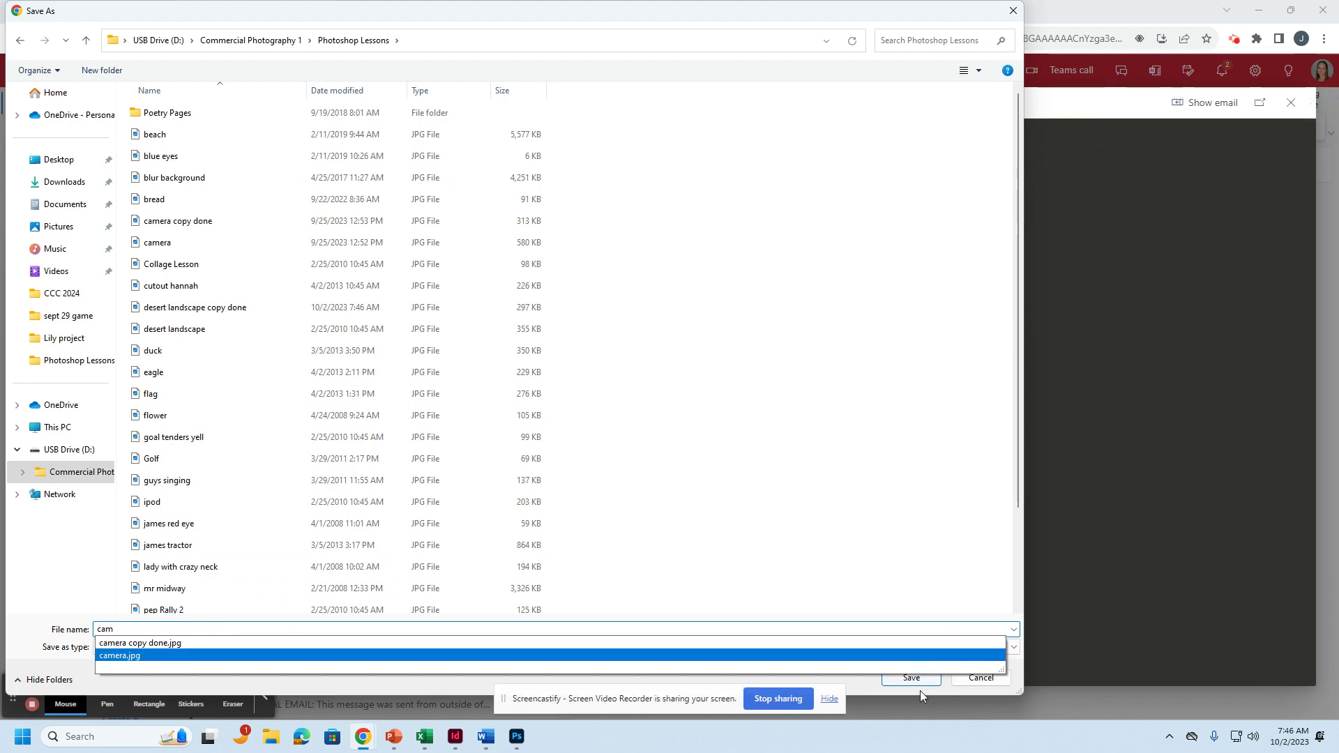
{"action": "left_click", "coordinate": [911, 679]}
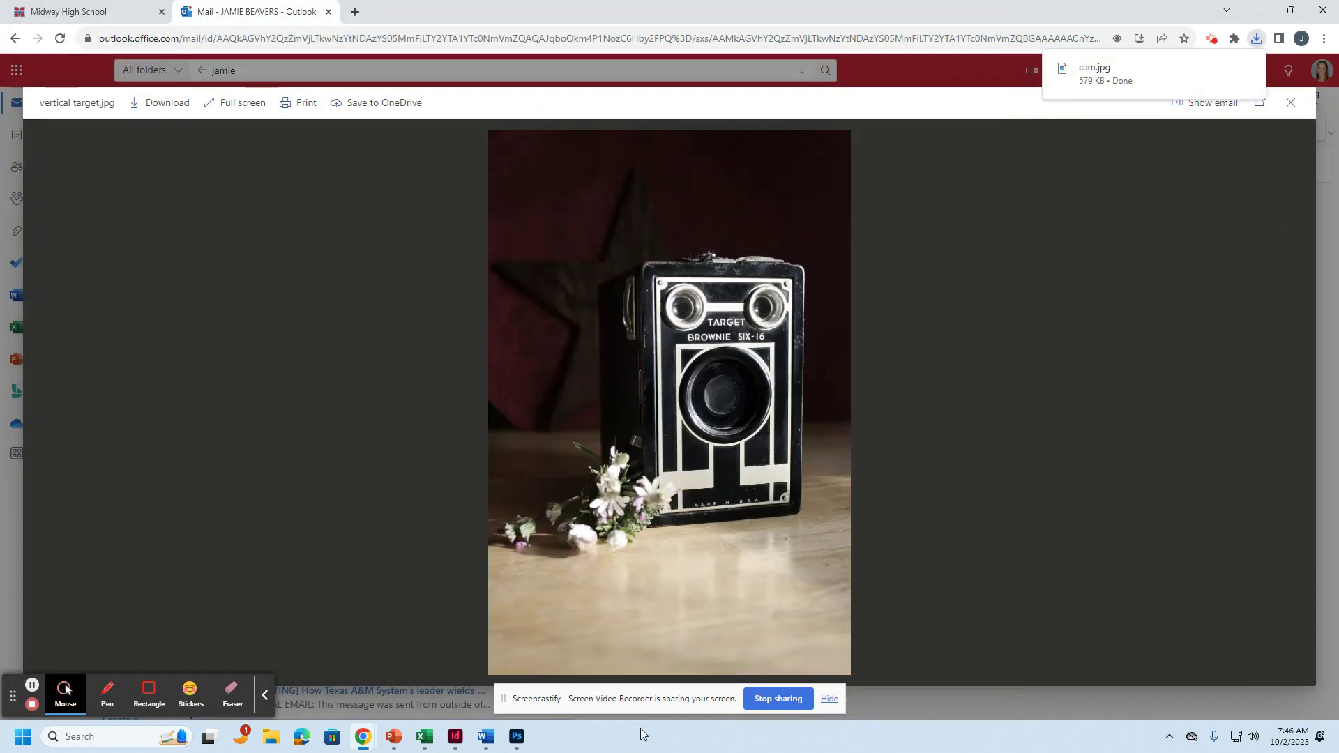
Return to Photoshop and open cam.jpg from the Photoshop Lessons folder
{"action": "left_click", "coordinate": [517, 737]}
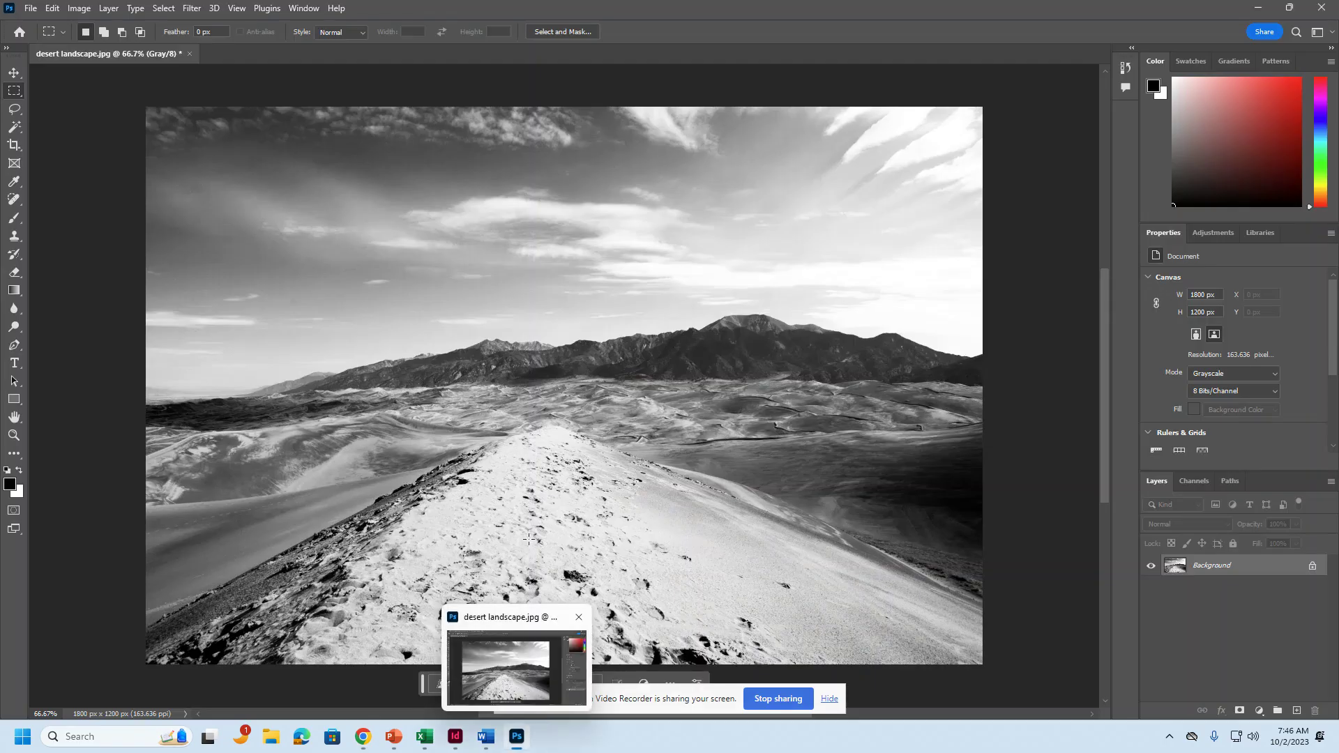
{"action": "left_click", "coordinate": [33, 9]}
{"action": "left_click", "coordinate": [48, 37]}
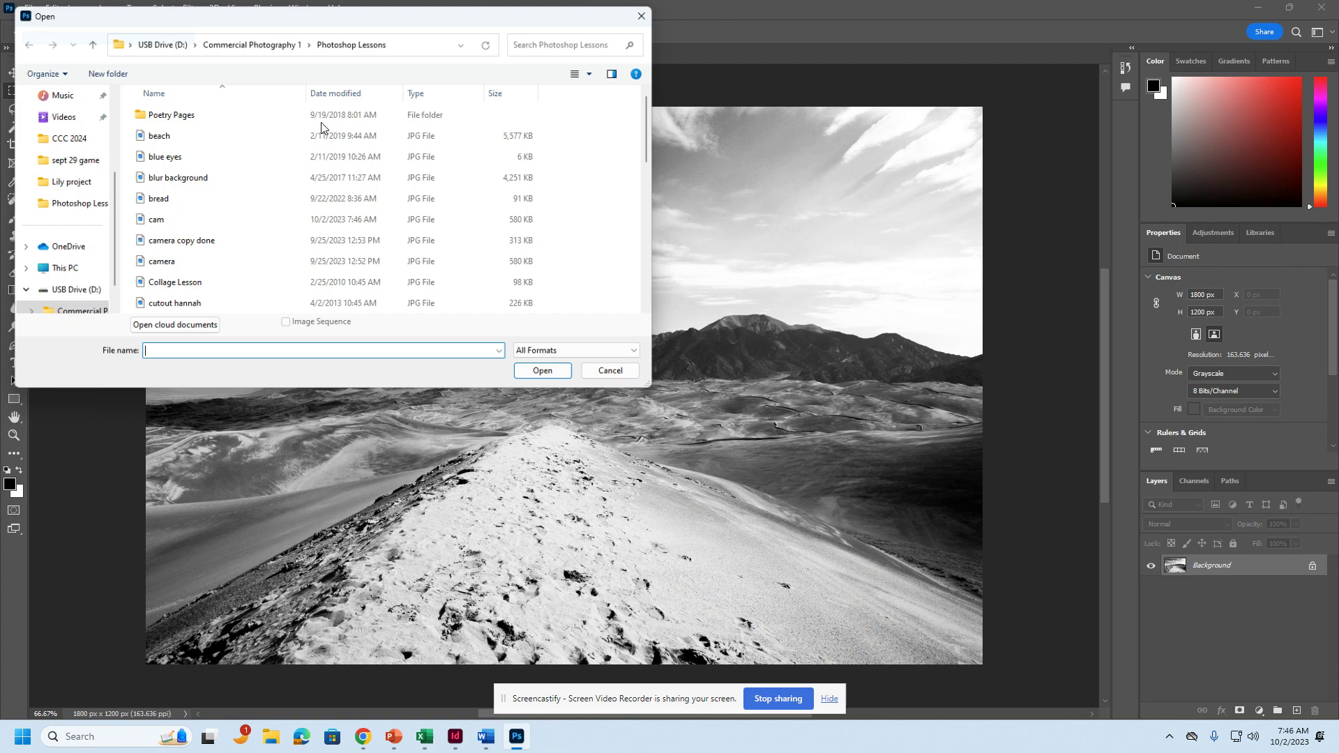
{"action": "scroll", "coordinate": [92, 284], "scroll_direction": "down", "scroll_amount": 2}
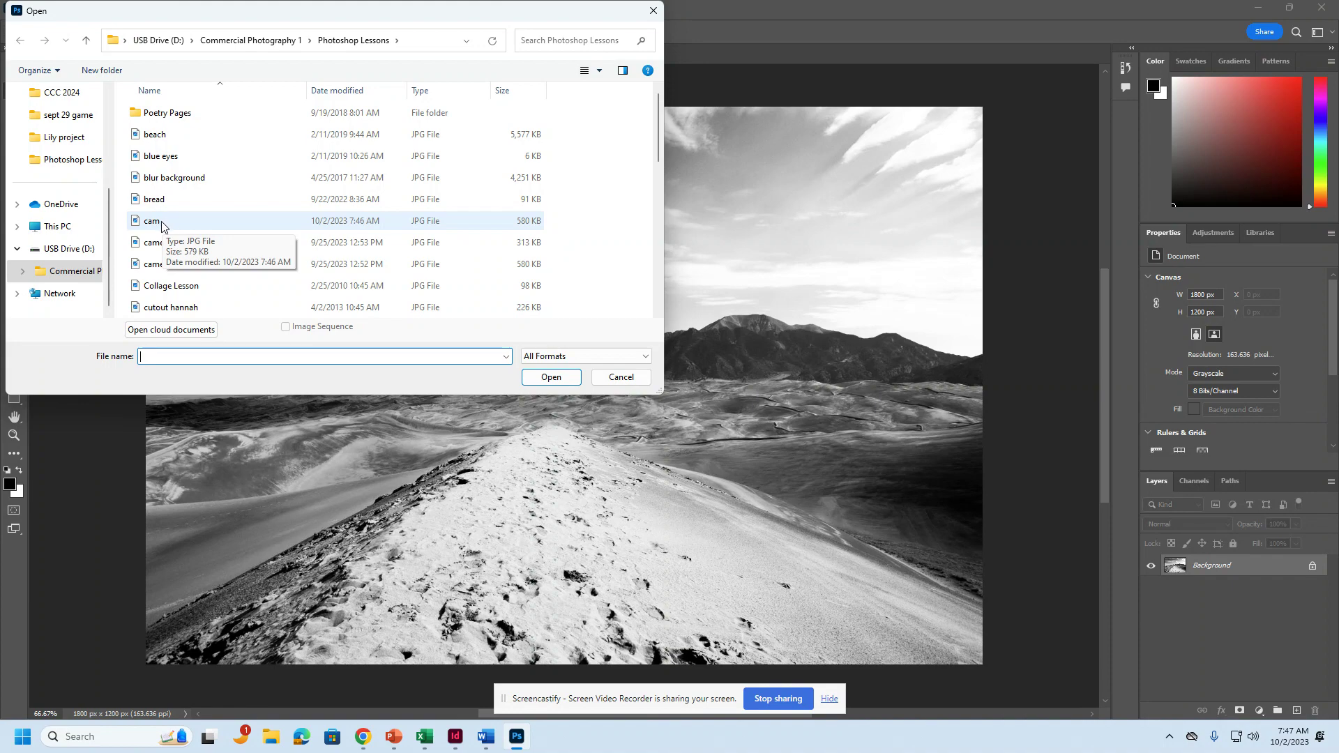
{"action": "left_click", "coordinate": [163, 223]}
{"action": "left_click", "coordinate": [550, 376]}
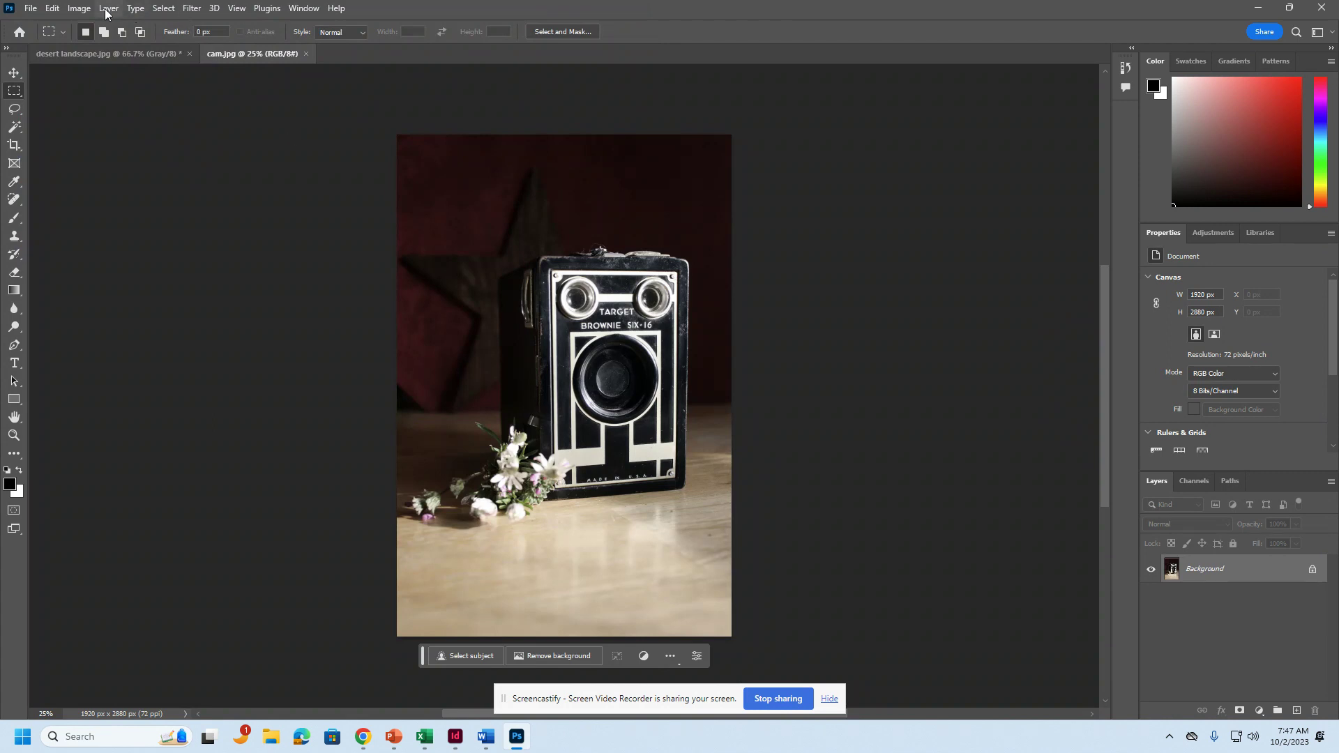
Convert the camera photo to Grayscale mode, discarding its colour information
{"action": "left_click", "coordinate": [79, 11]}
{"action": "left_click", "coordinate": [249, 41]}
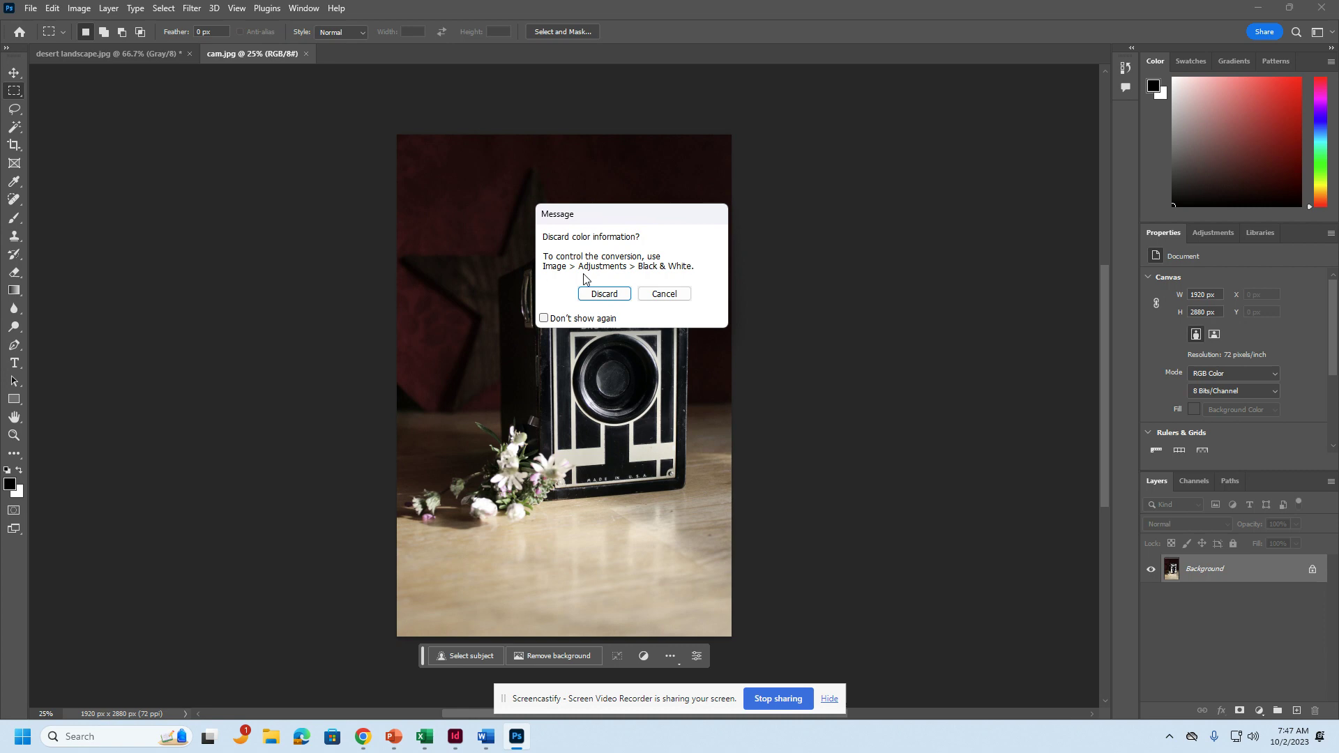
{"action": "left_click", "coordinate": [594, 297]}
Set the camera photo's brightness to 17 and contrast to 36
{"action": "left_click", "coordinate": [79, 8]}
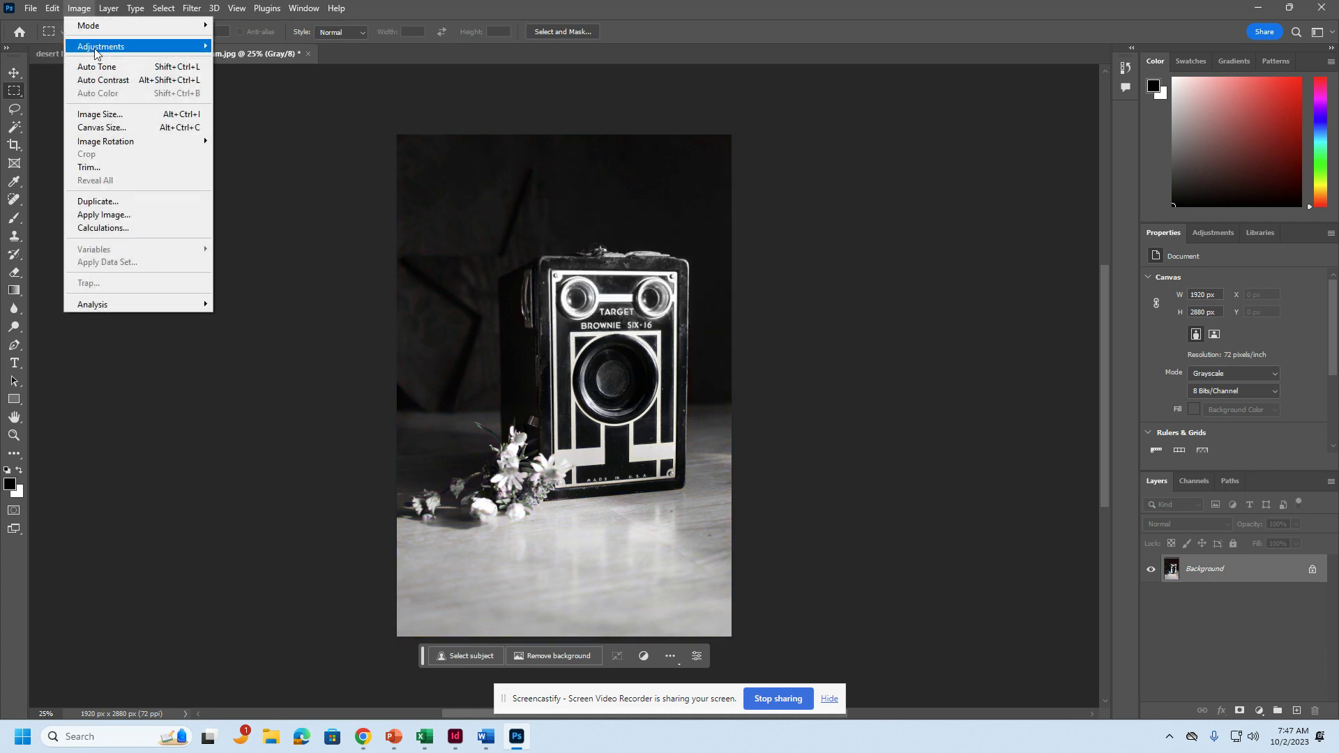
{"action": "left_click", "coordinate": [270, 48]}
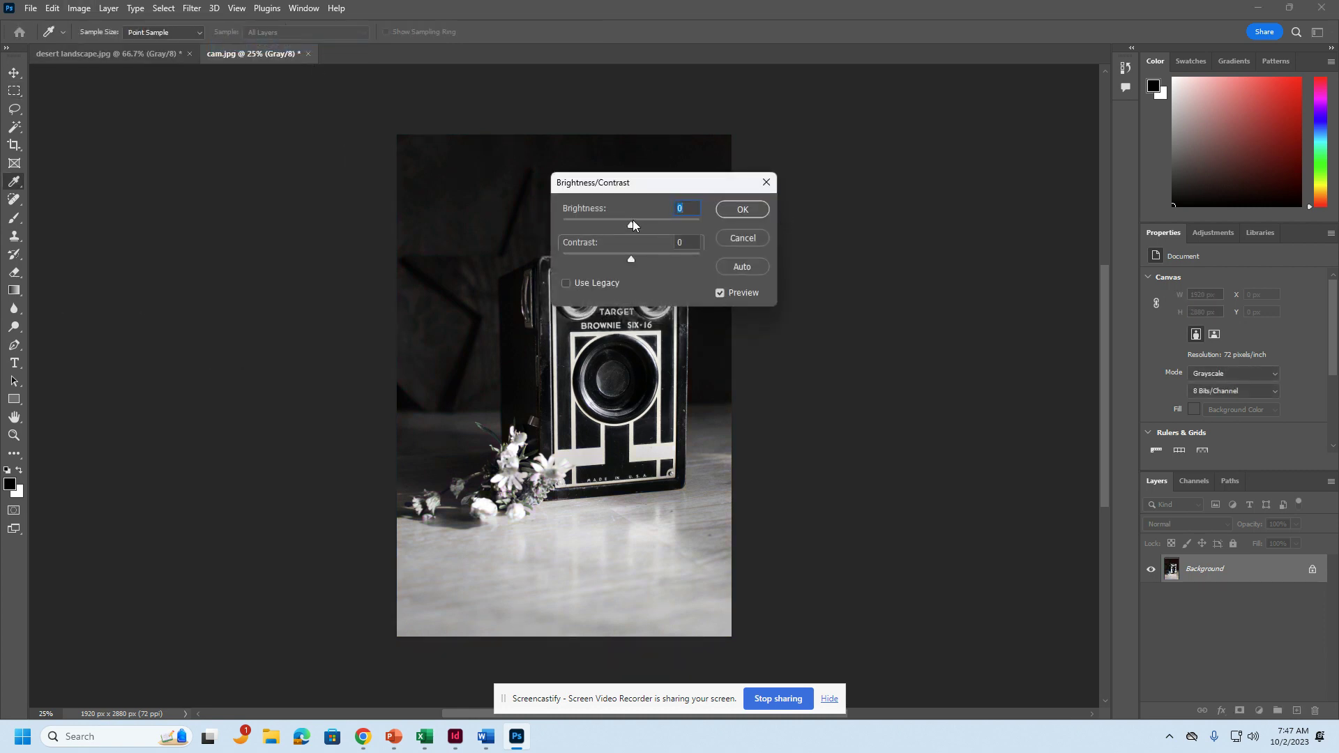
{"action": "left_click_drag", "start_coordinate": [631, 225], "coordinate": [640, 226]}
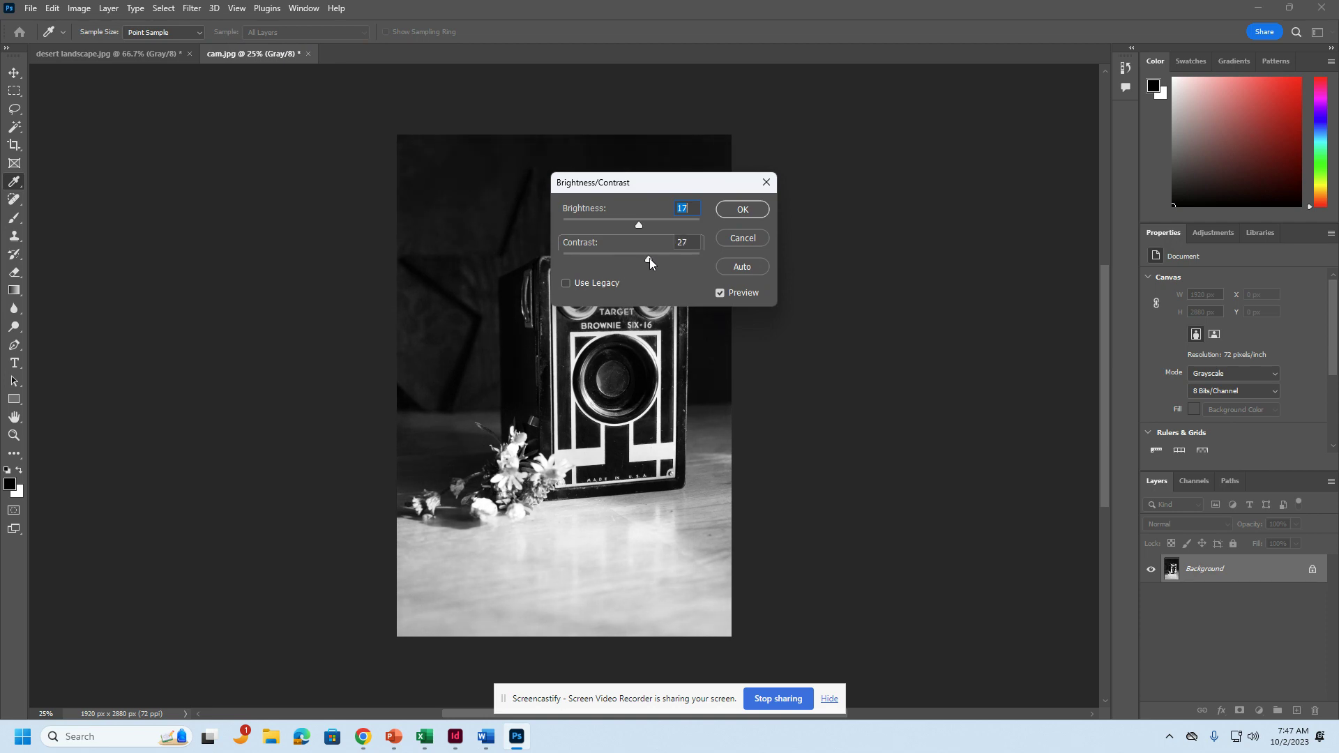
{"action": "left_click", "coordinate": [751, 210]}
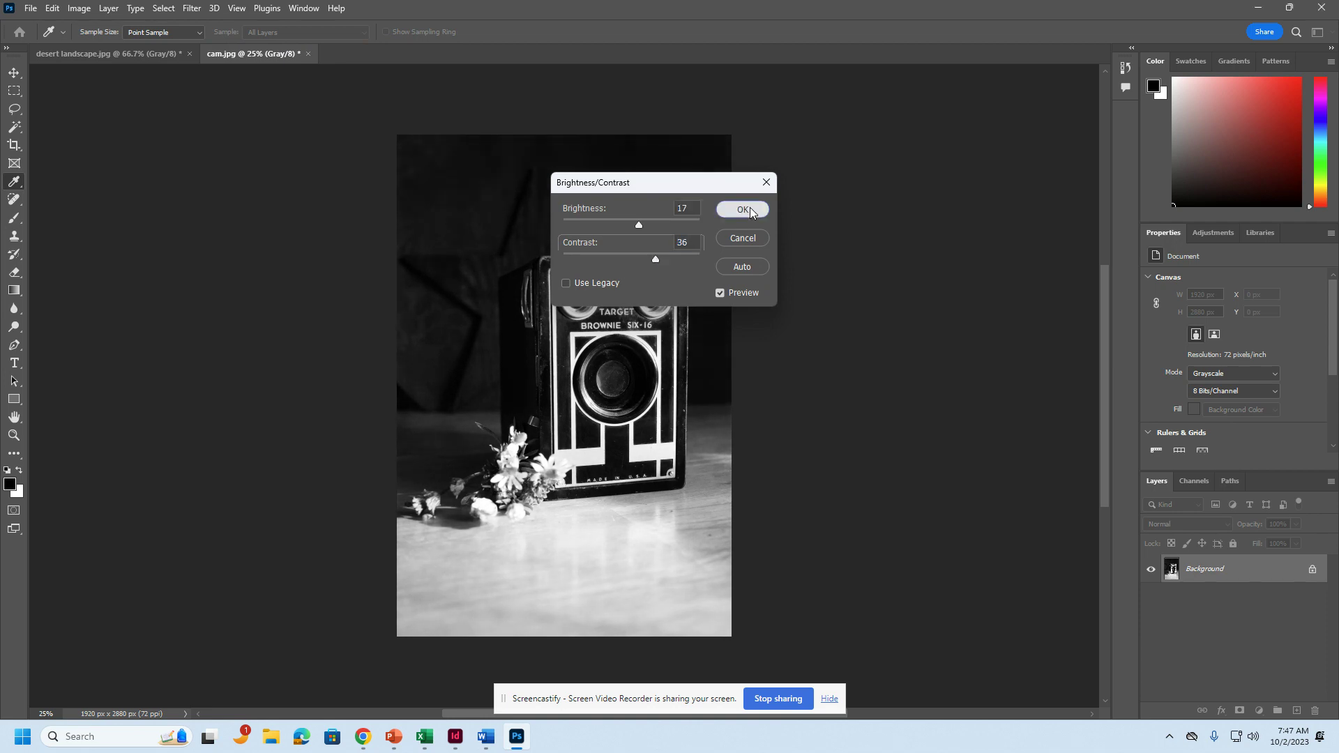
Save a JPEG copy of the grayscale camera photo named 'cam copy done', accepting the default quality
{"action": "left_click", "coordinate": [30, 11]}
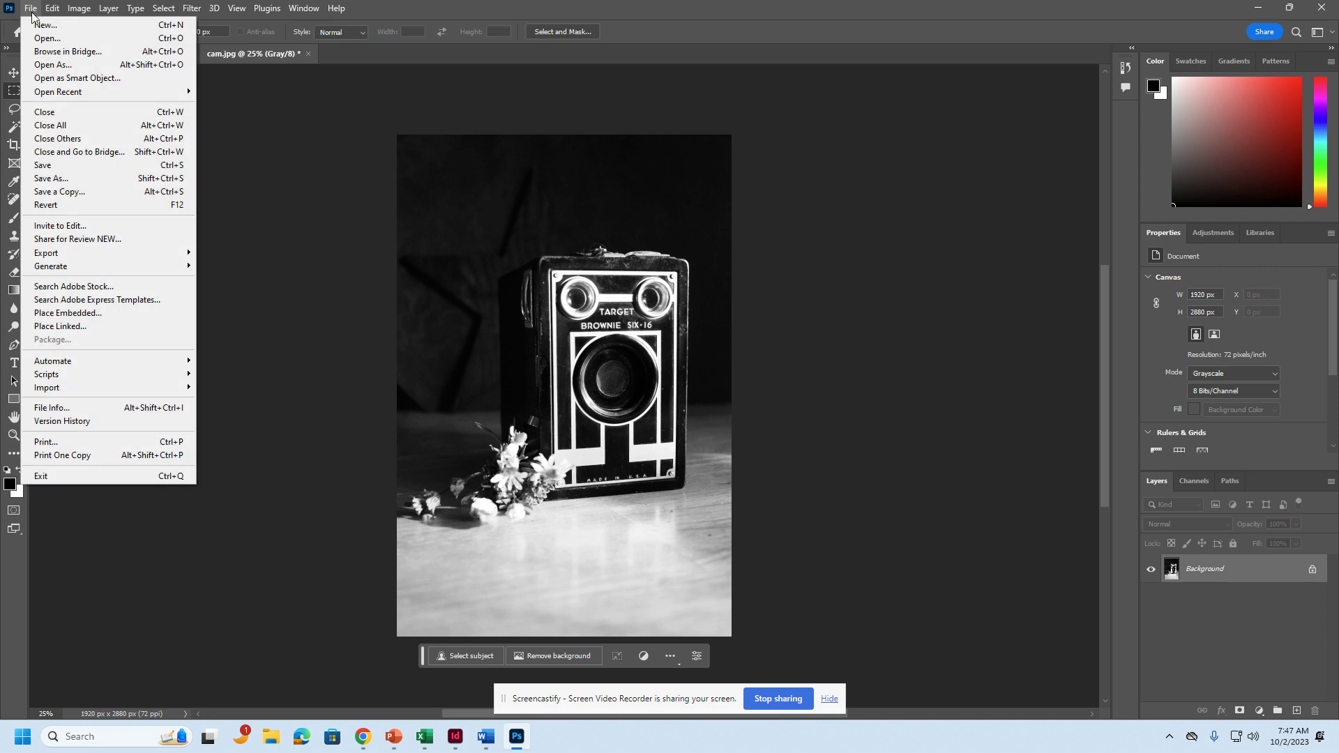
{"action": "left_click", "coordinate": [65, 194]}
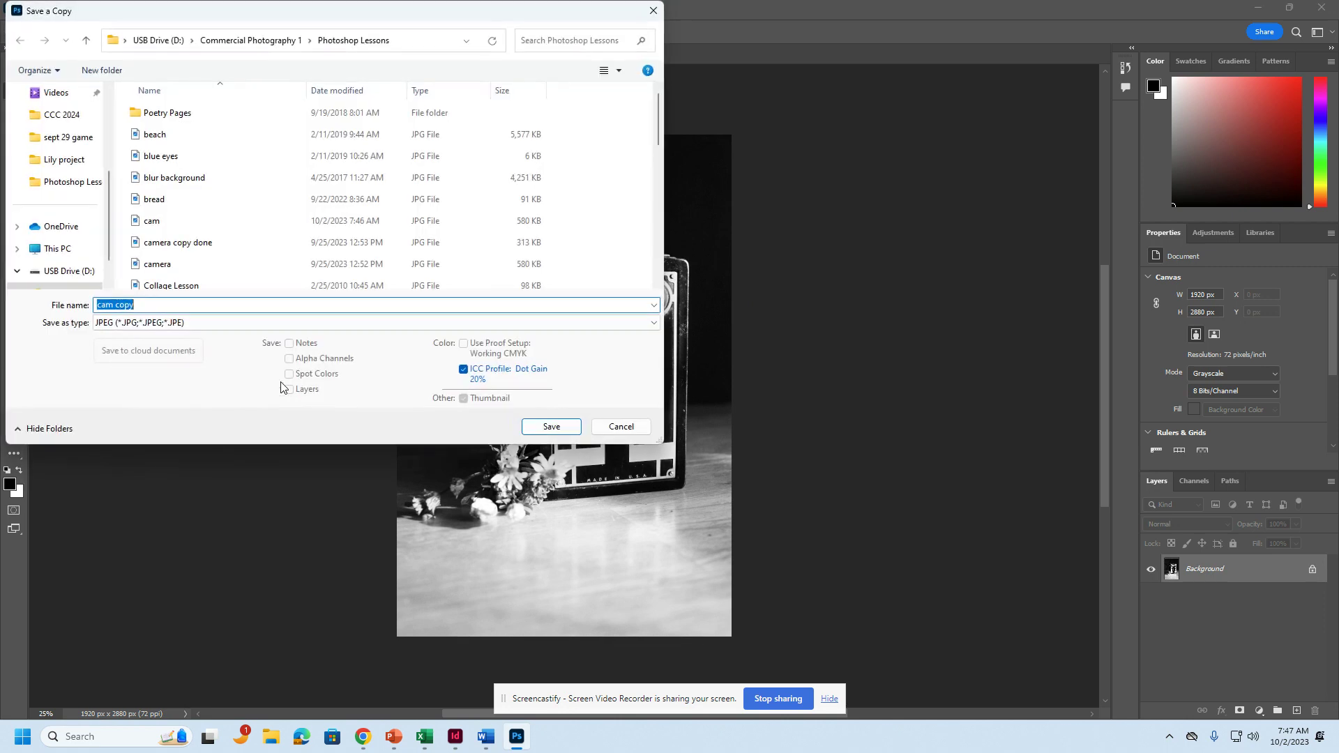
{"action": "left_click", "coordinate": [160, 303]}
{"action": "type", "text": "done"}
{"action": "left_click", "coordinate": [551, 427]}
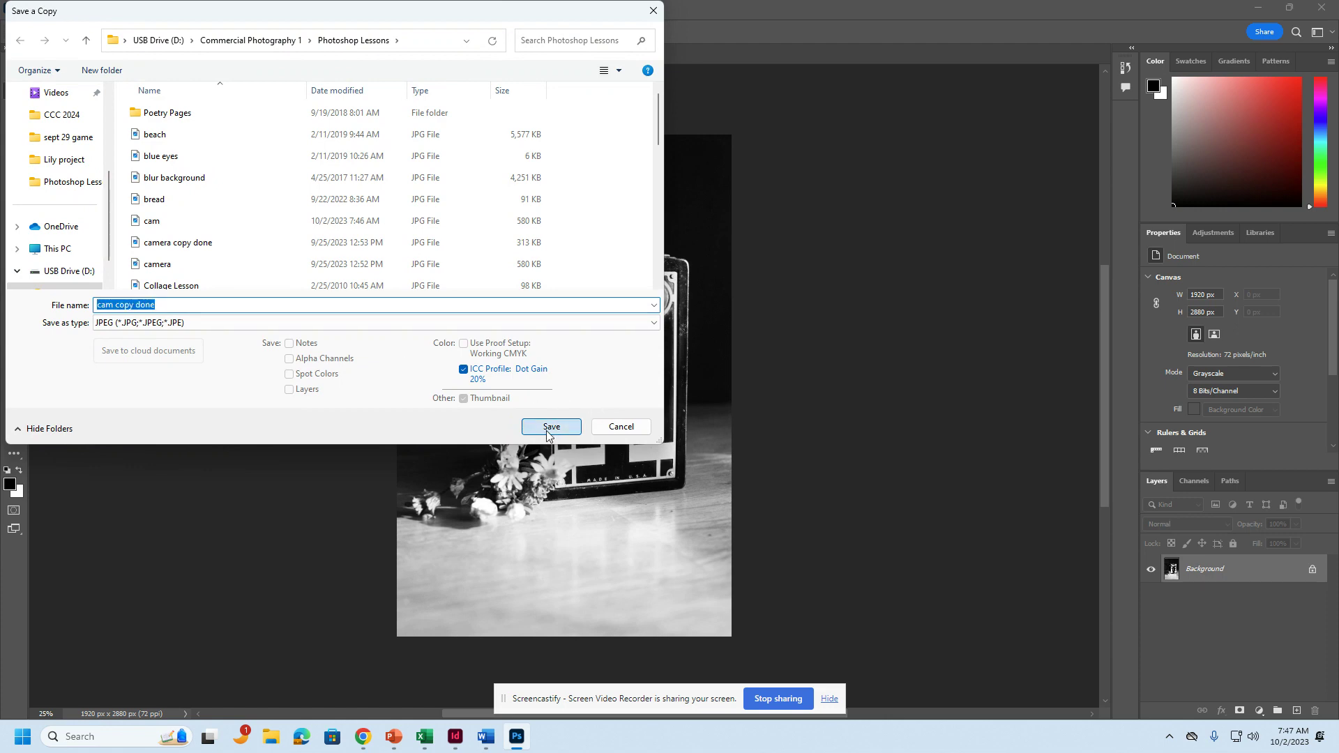
{"action": "left_click", "coordinate": [746, 182]}
{"action": "mouse_move", "coordinate": [363, 736]}
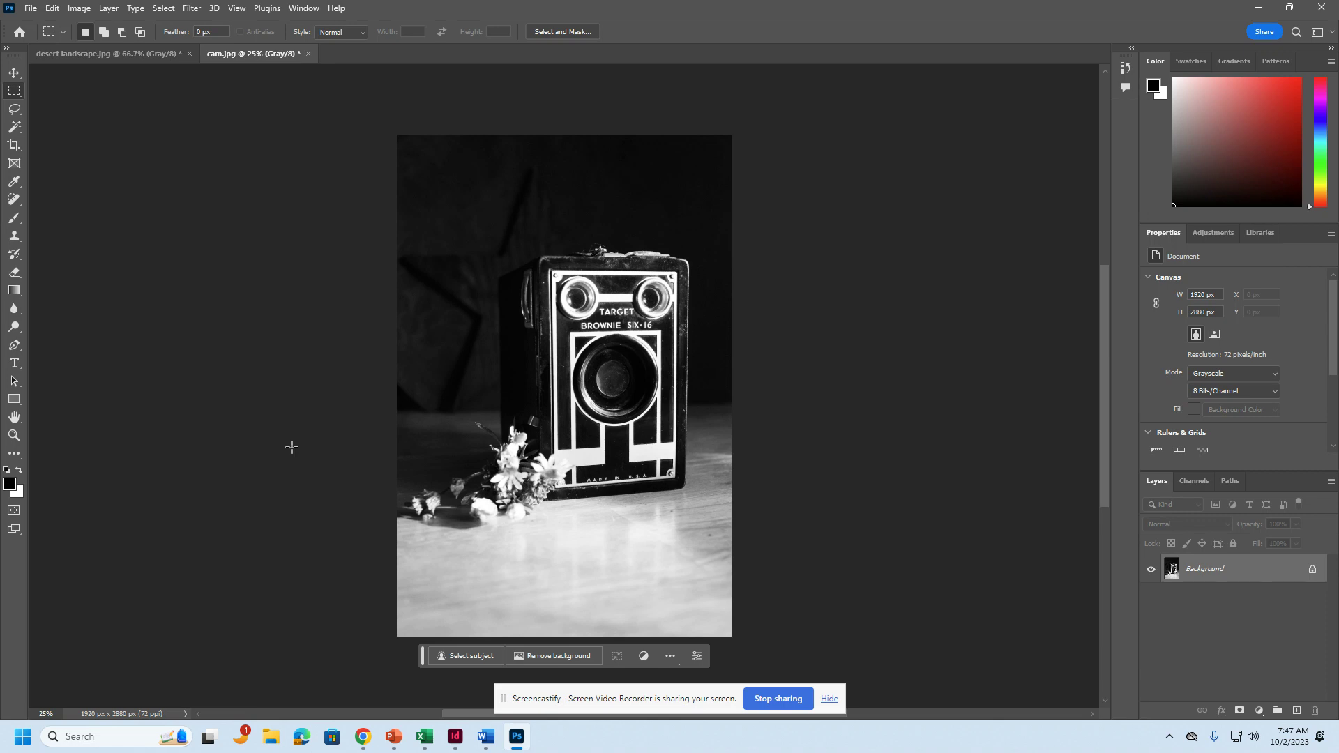
{"action": "left_click", "coordinate": [120, 58]}
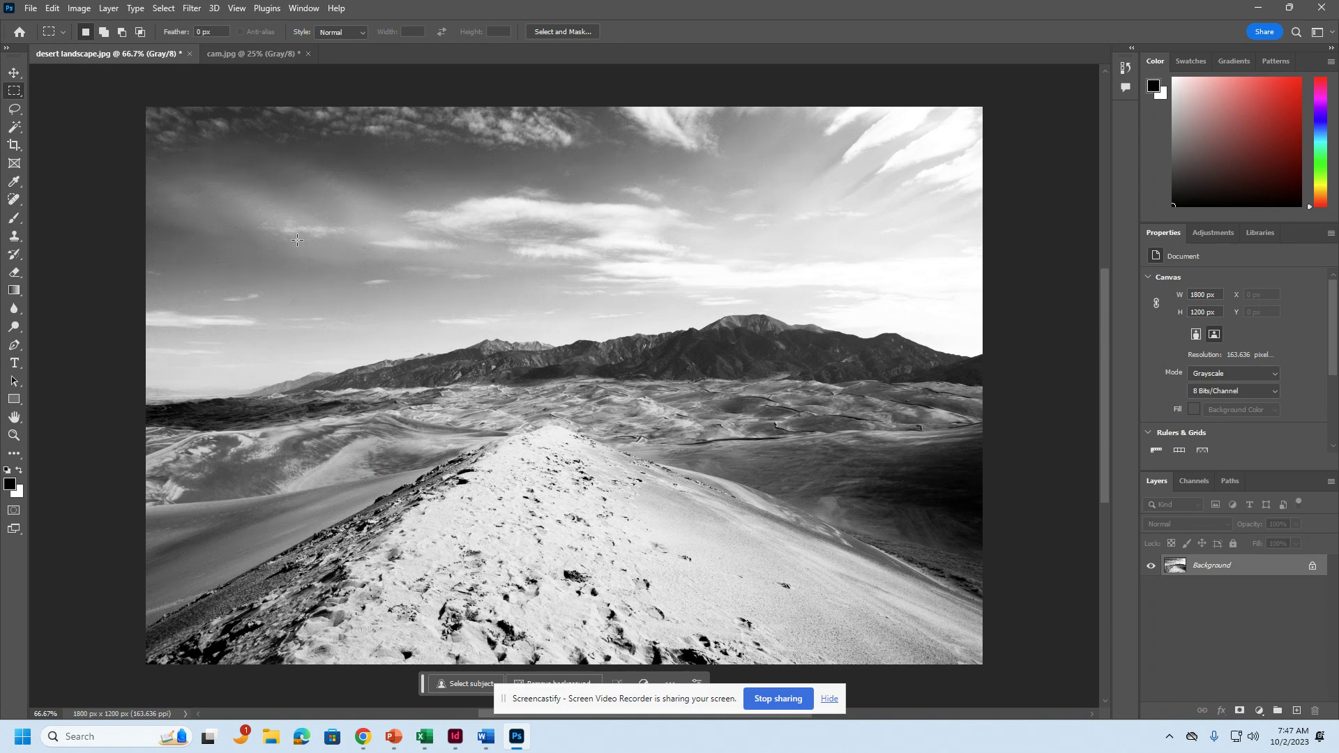
{"action": "left_click", "coordinate": [225, 53]}
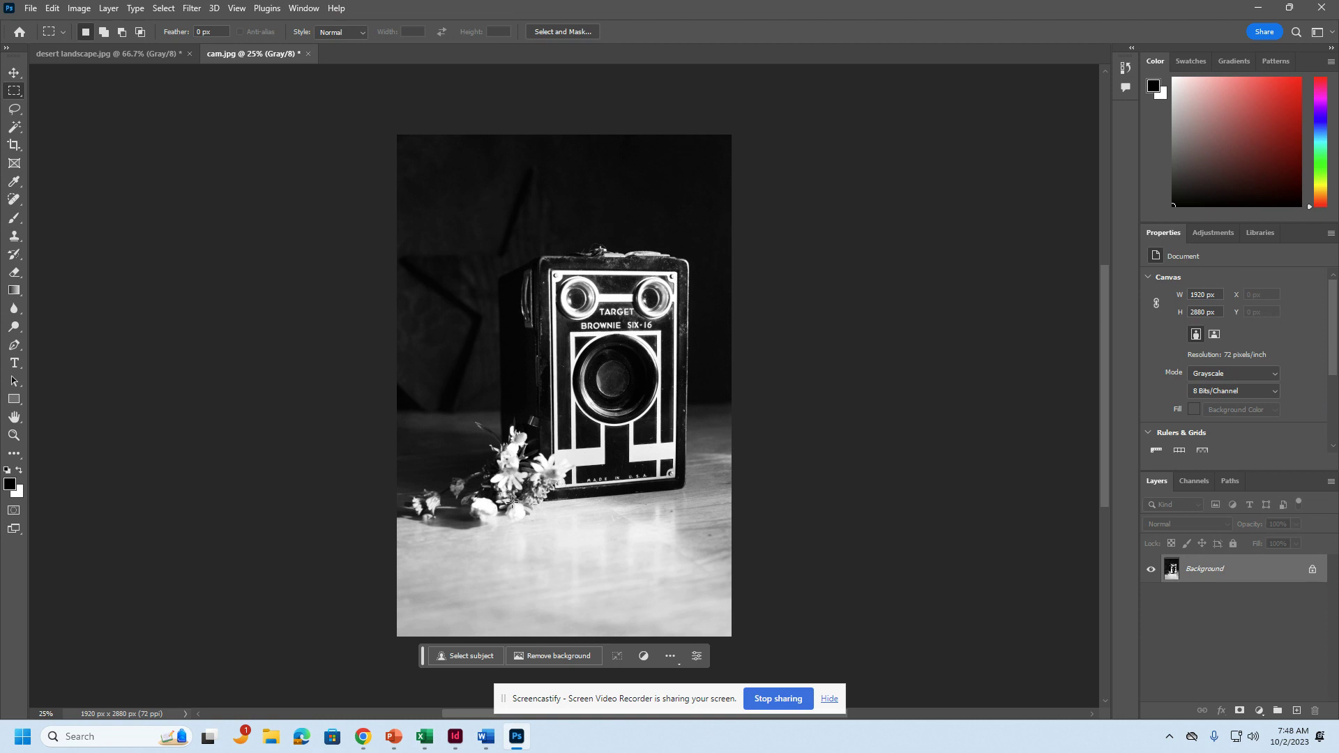
{"action": "left_click", "coordinate": [80, 56]}
{"action": "left_click", "coordinate": [215, 55]}
{"action": "left_click", "coordinate": [782, 702]}
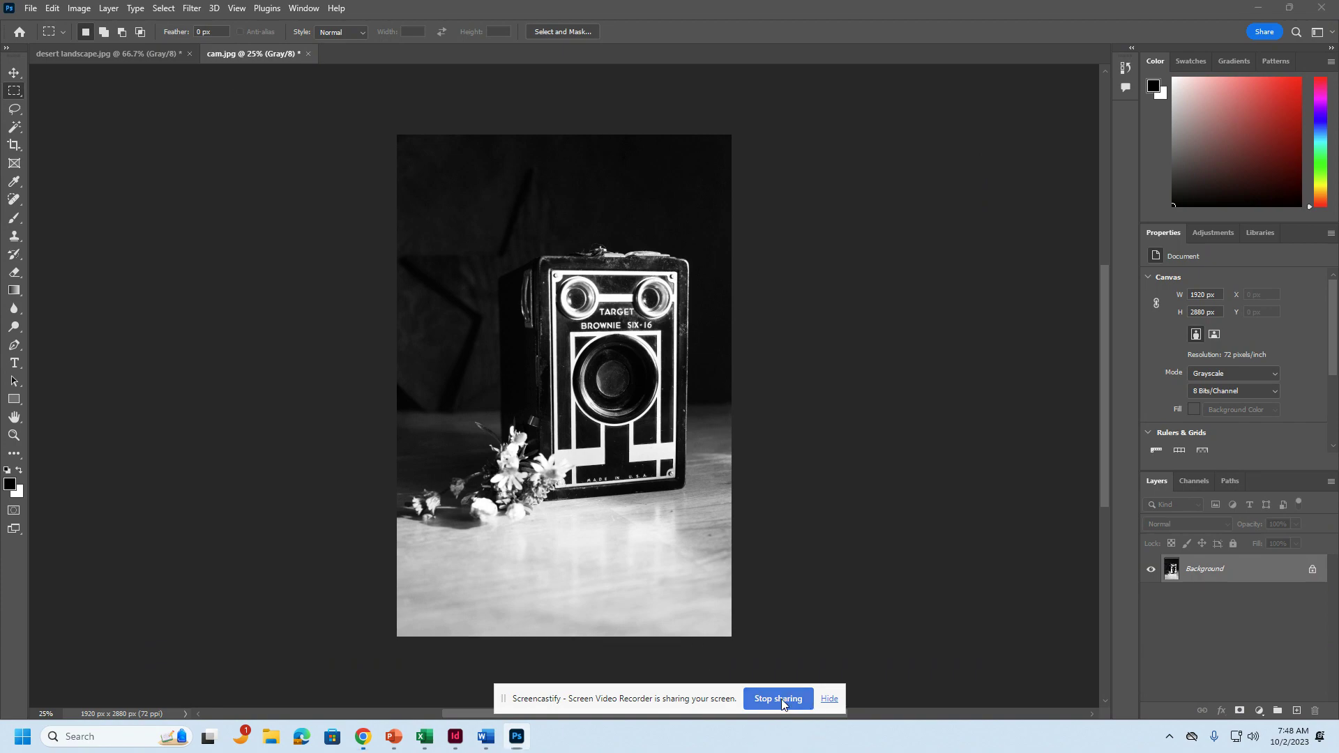